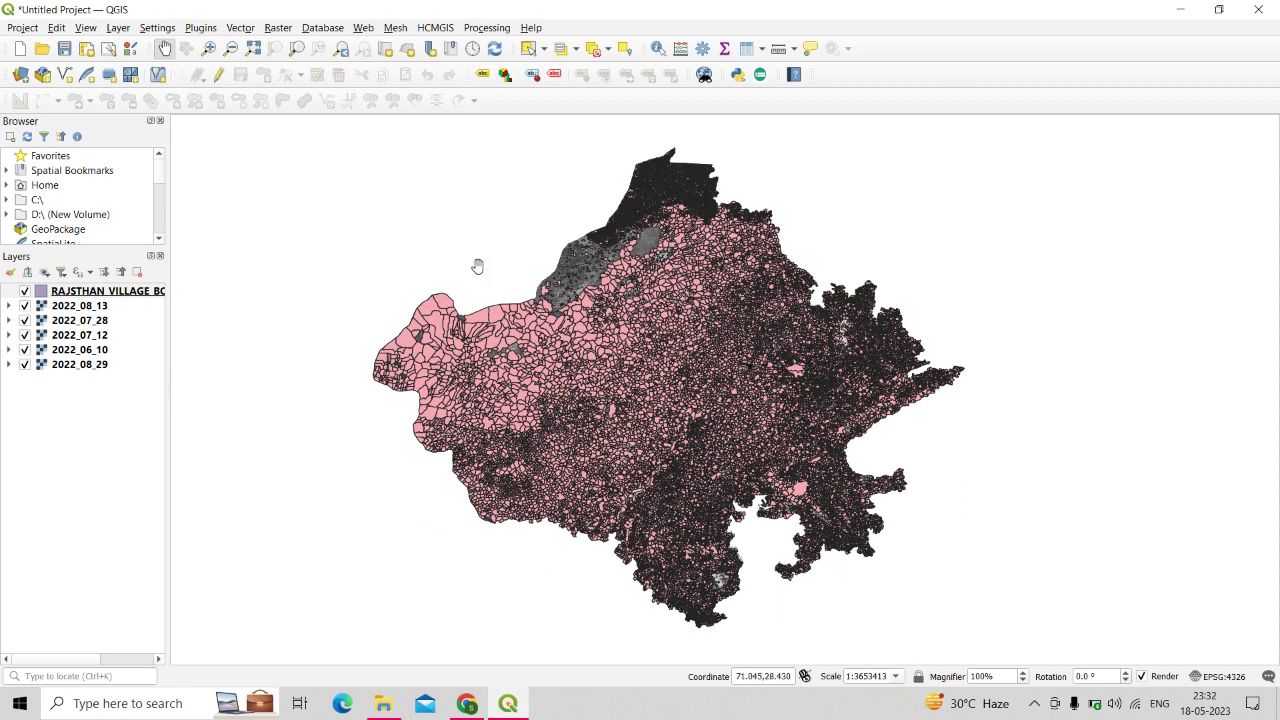
Toggle the village boundaries and NDVI date rasters off and back on to compare them.
{"action": "left_click", "coordinate": [25, 291]}
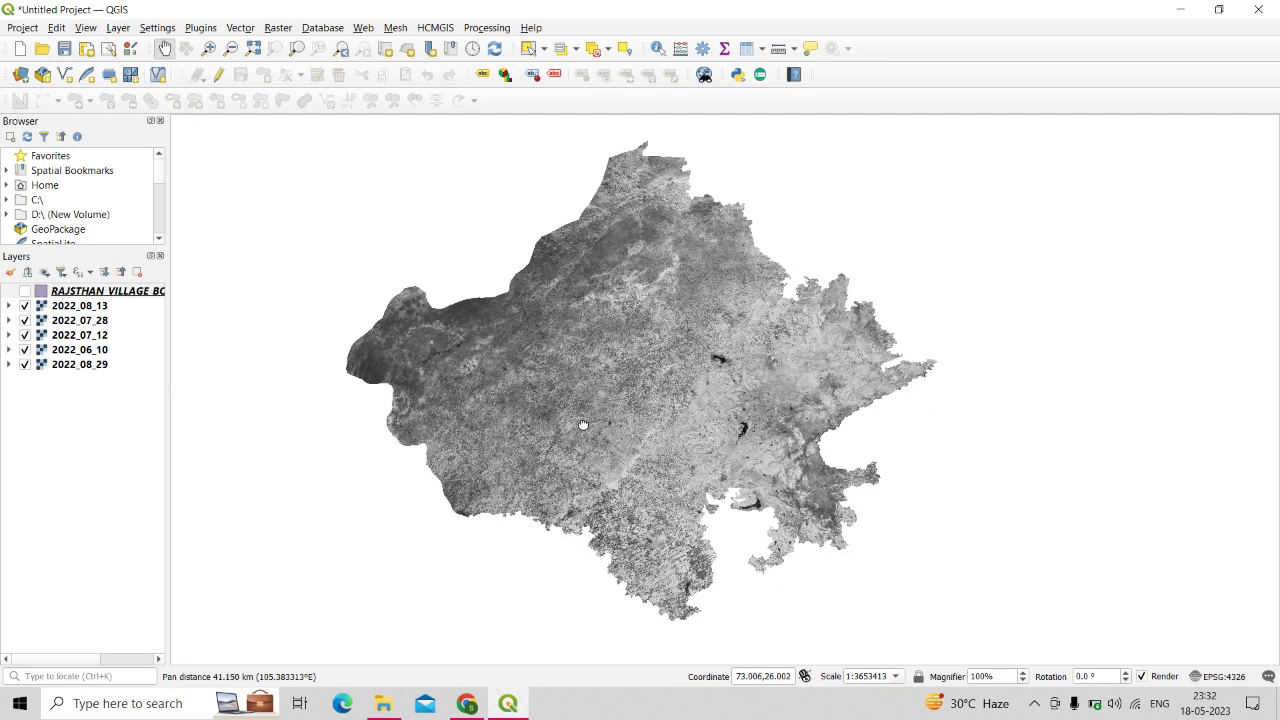
{"action": "left_click", "coordinate": [25, 305]}
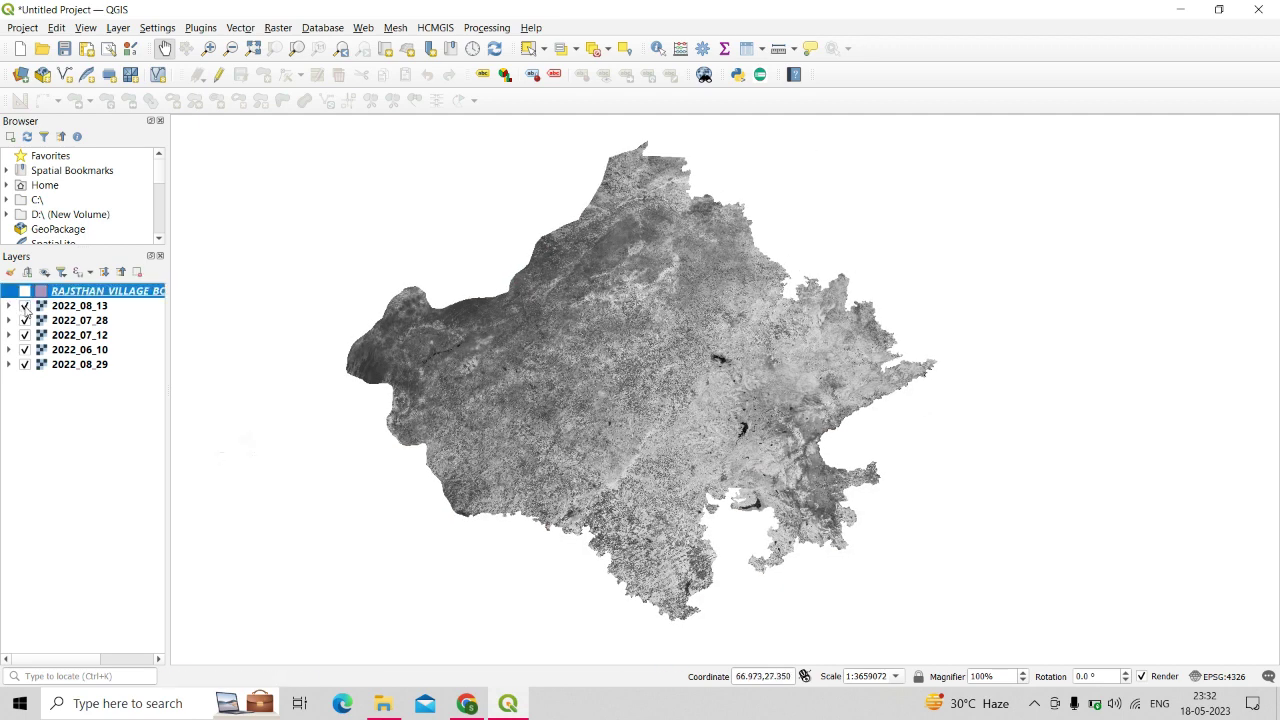
{"action": "left_click", "coordinate": [25, 320]}
{"action": "left_click", "coordinate": [25, 335]}
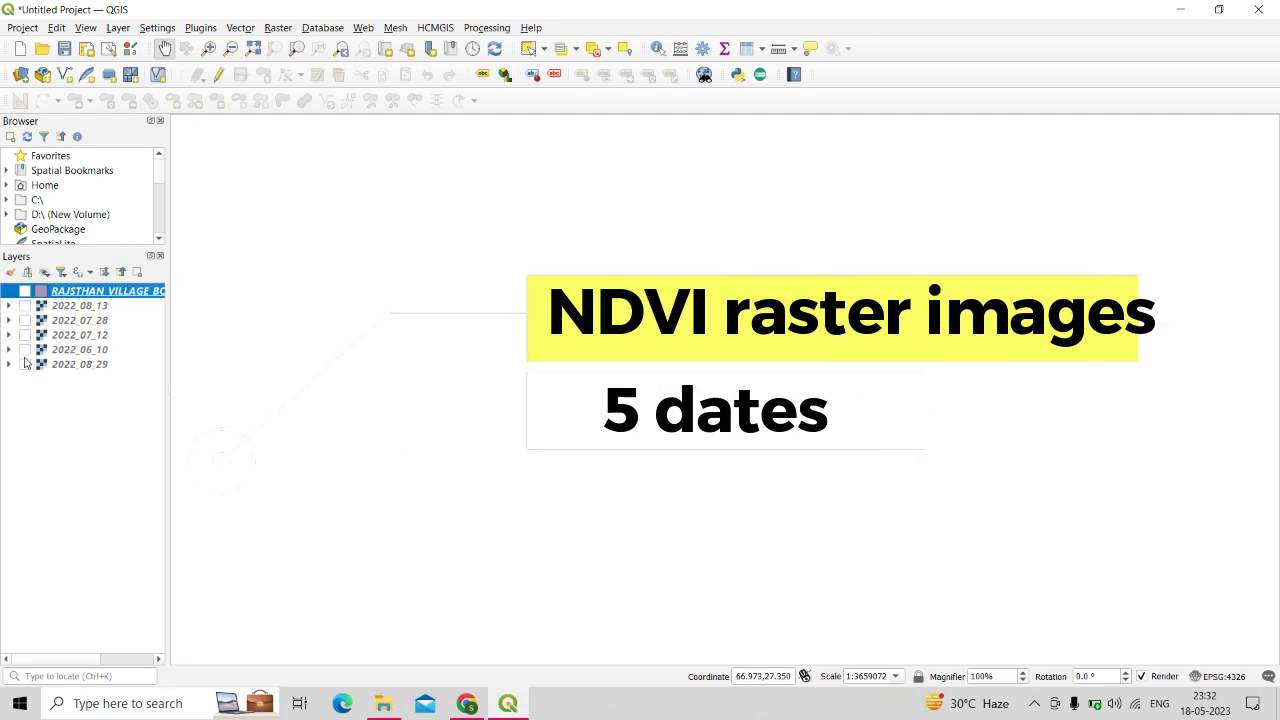
{"action": "left_click", "coordinate": [80, 364]}
{"action": "left_click", "coordinate": [80, 320], "text": "shift"}
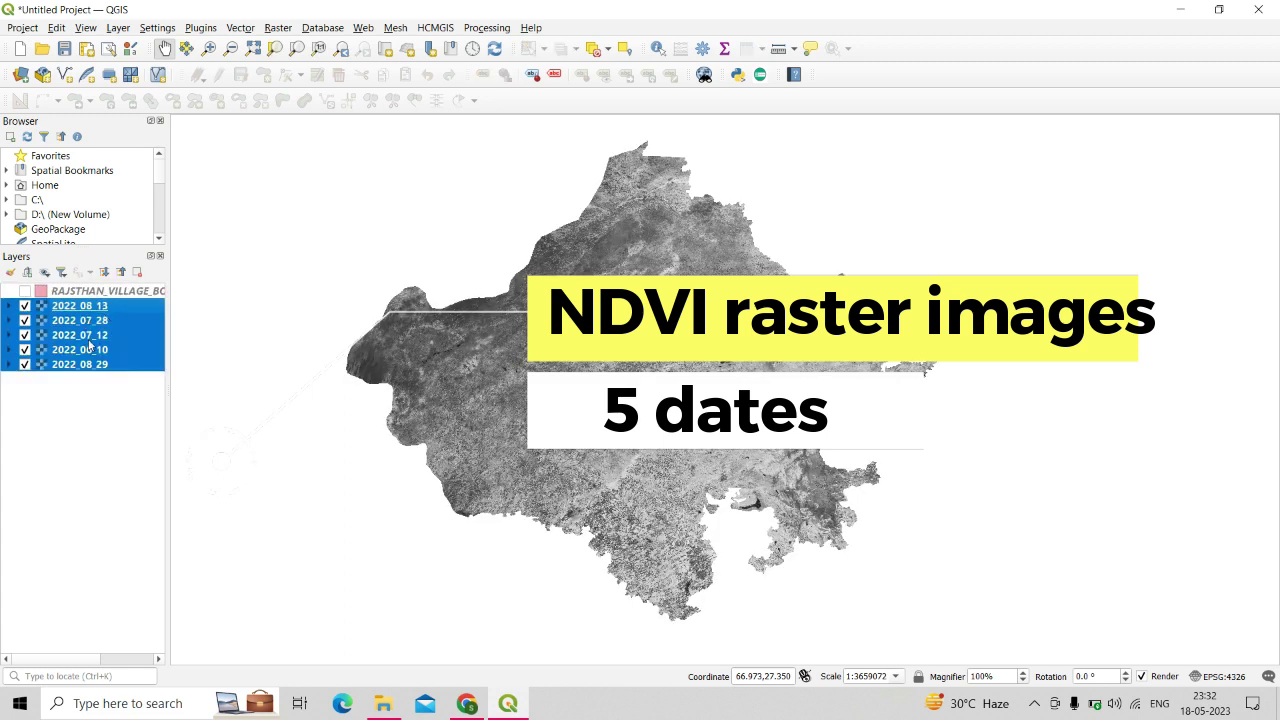
{"action": "left_click_drag", "start_coordinate": [515, 401], "coordinate": [537, 403]}
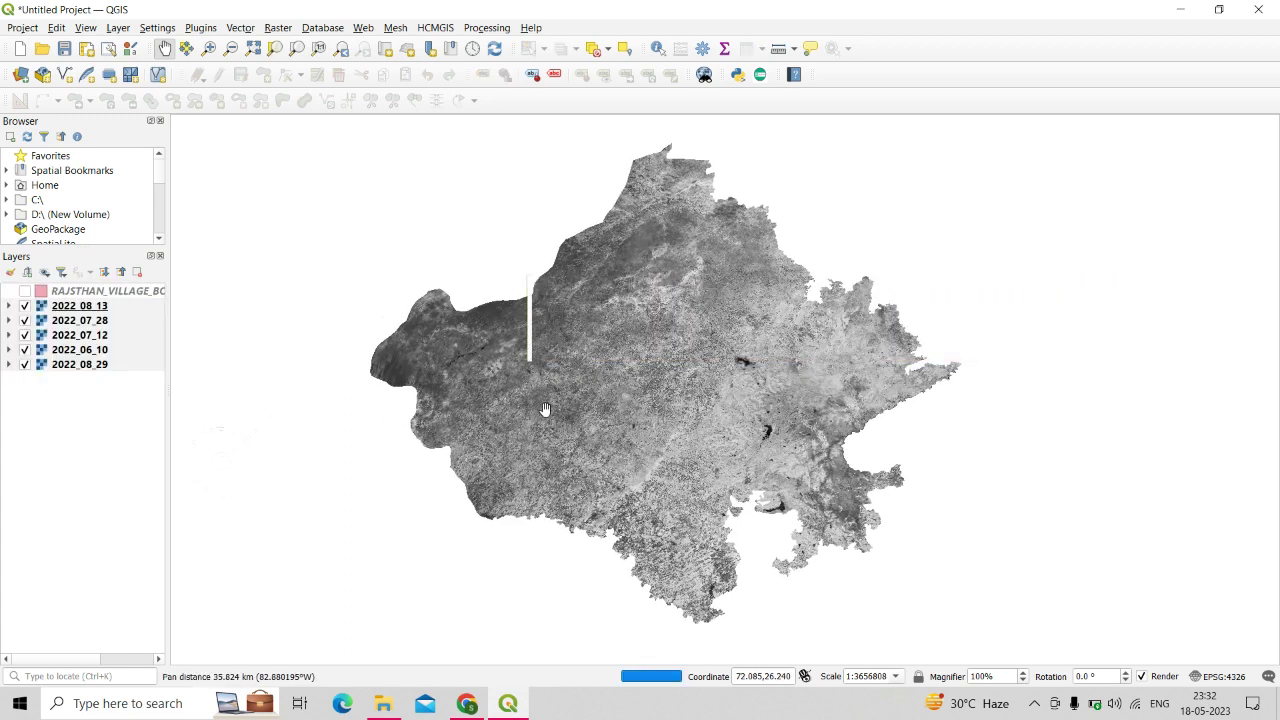
{"action": "left_click", "coordinate": [25, 291]}
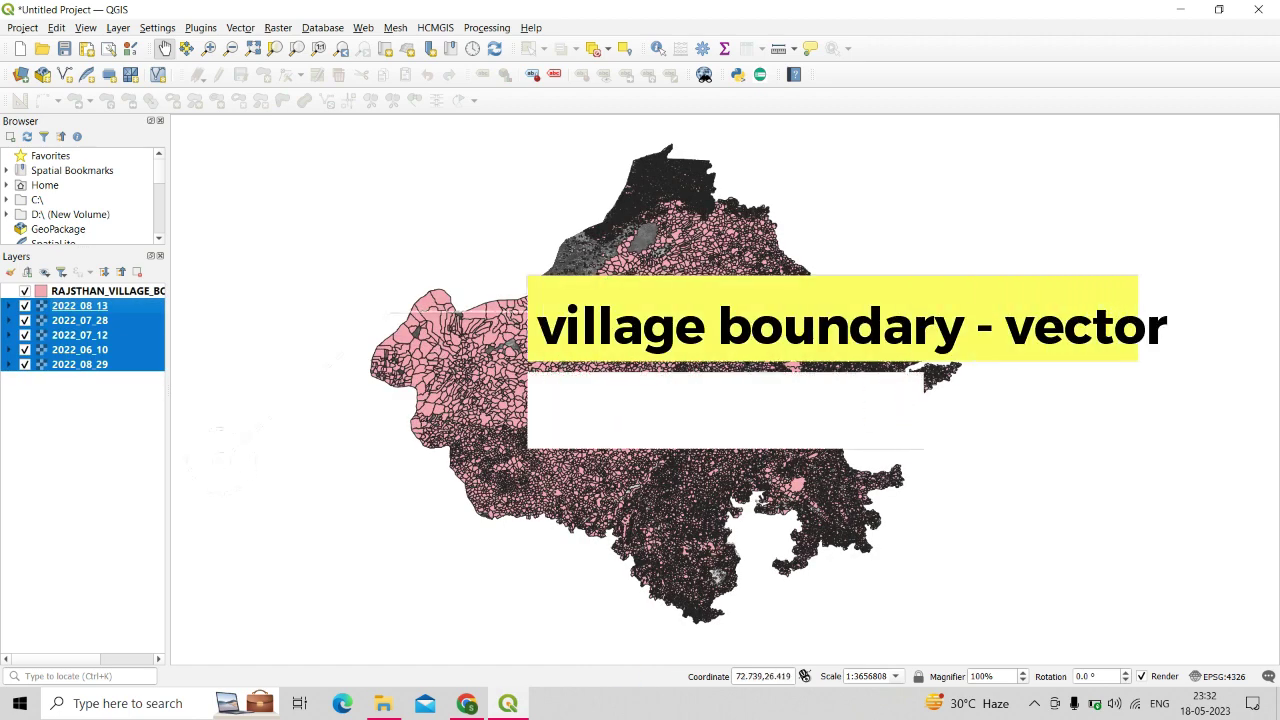
Select the village layer and the five NDVI date rasters, then open the locator search.
{"action": "left_click", "coordinate": [131, 434]}
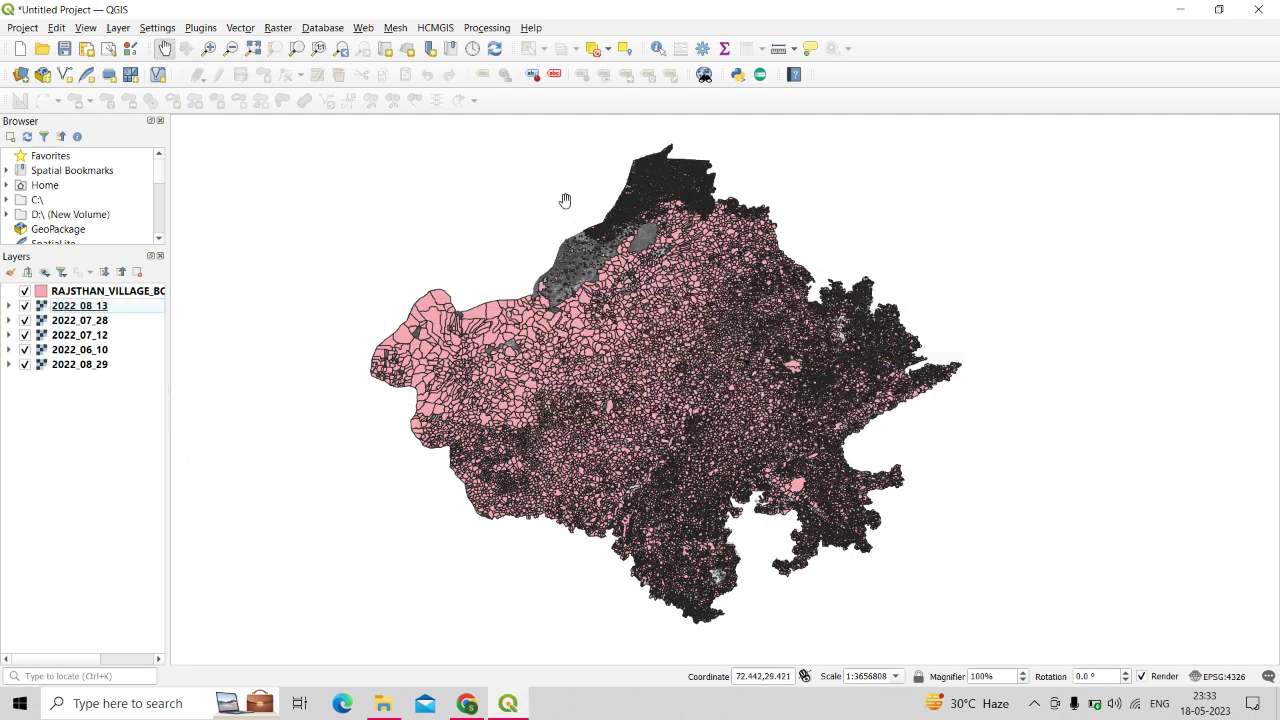
{"action": "left_click", "coordinate": [72, 293]}
{"action": "scroll", "coordinate": [518, 350], "scroll_direction": "up", "scroll_amount": 1}
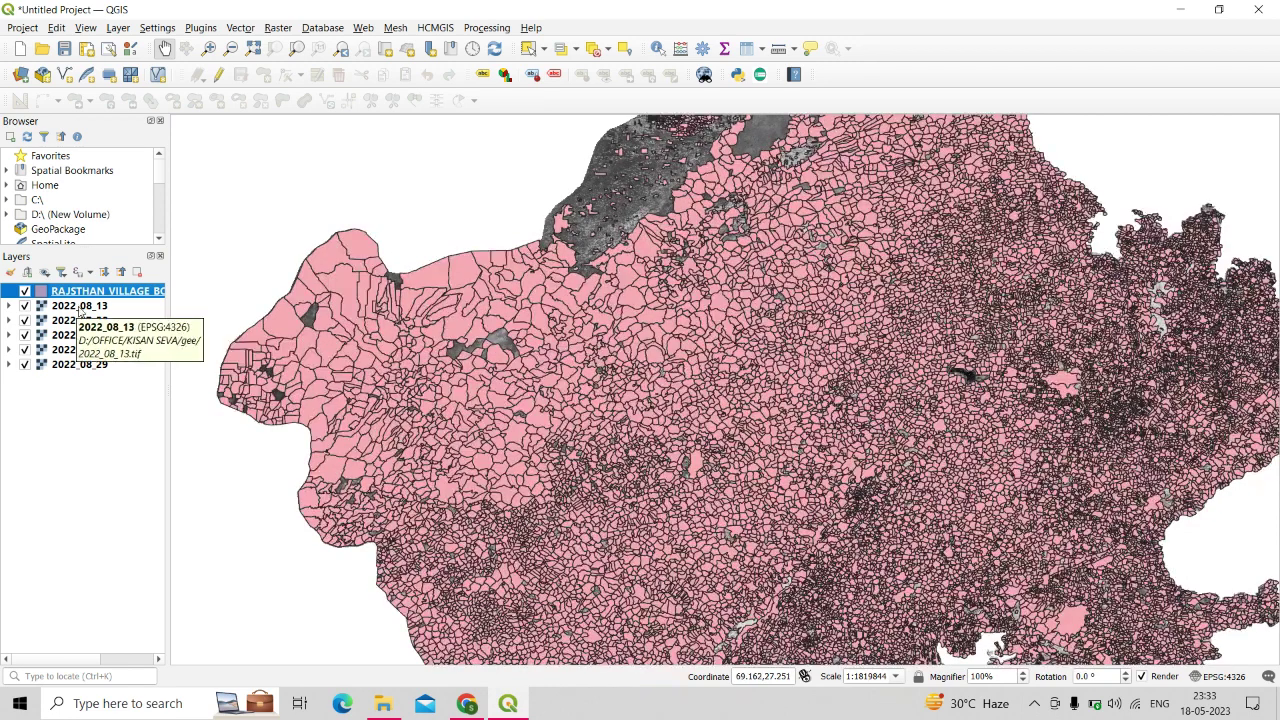
{"action": "left_click", "coordinate": [85, 305]}
{"action": "left_click", "coordinate": [85, 321]}
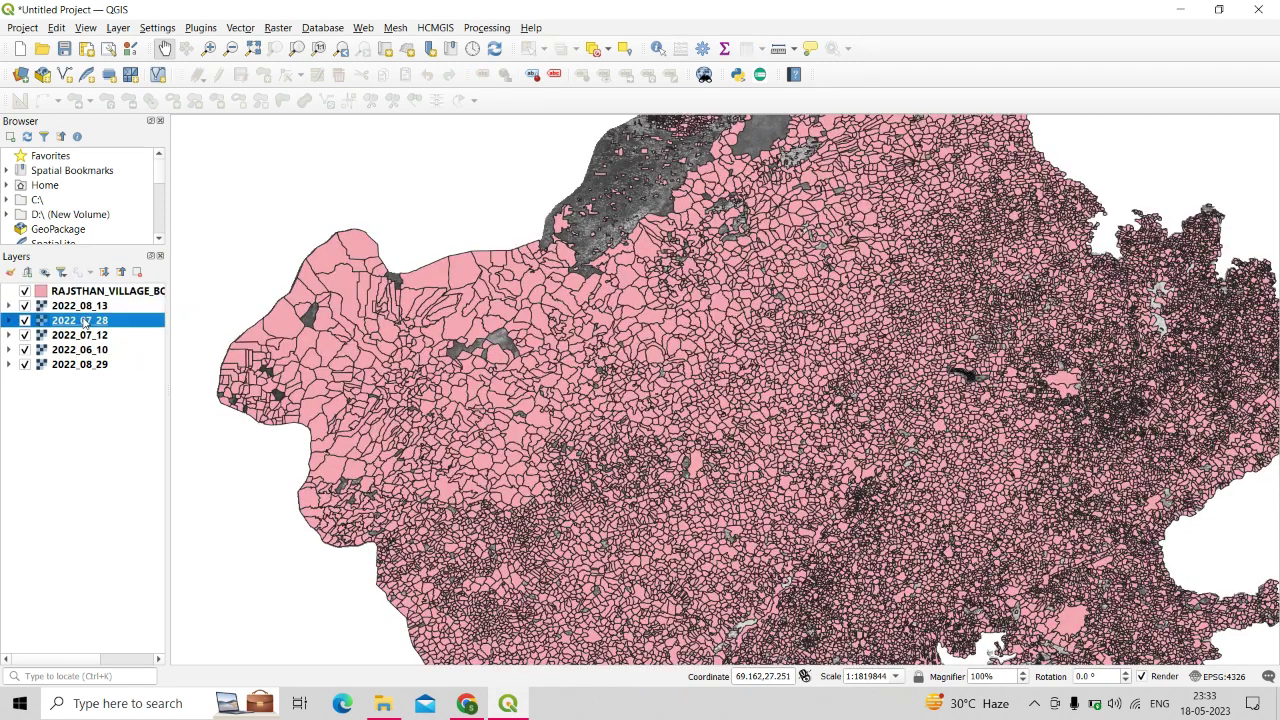
{"action": "left_click", "coordinate": [85, 335]}
{"action": "left_click", "coordinate": [85, 350]}
{"action": "left_click", "coordinate": [85, 364]}
{"action": "left_click", "coordinate": [80, 309], "text": "shift"}
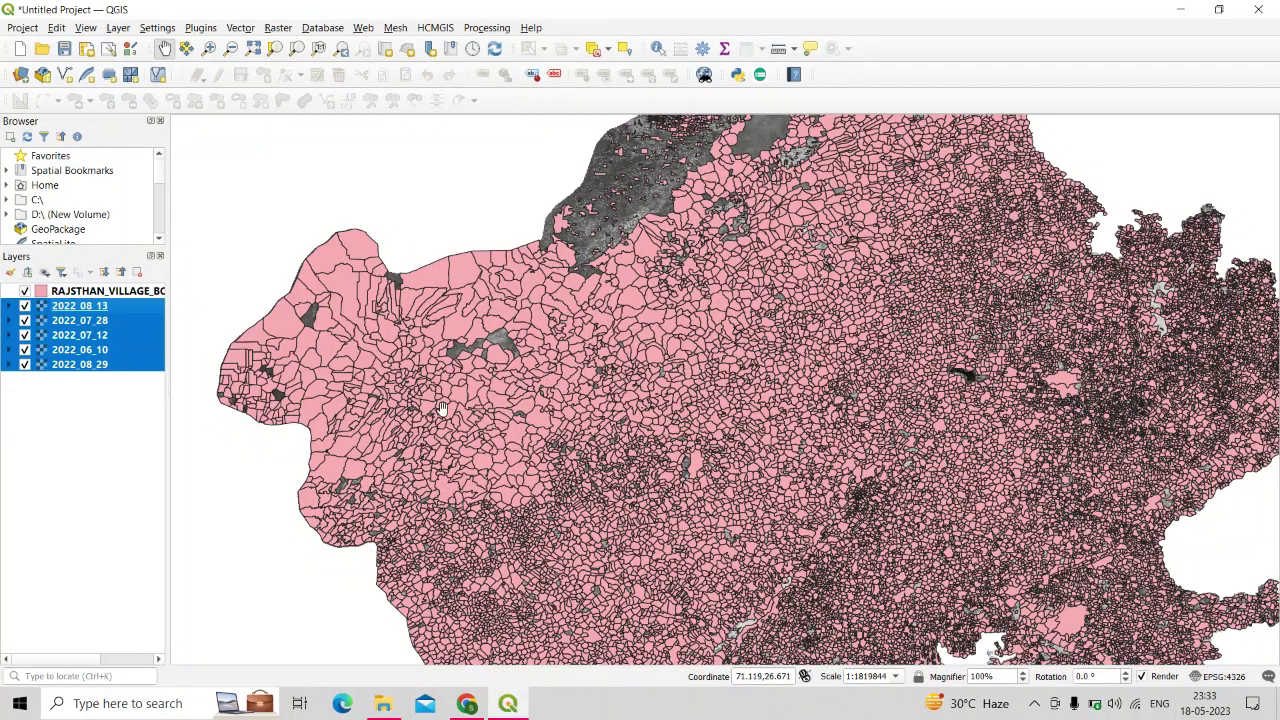
{"action": "left_click", "coordinate": [131, 394]}
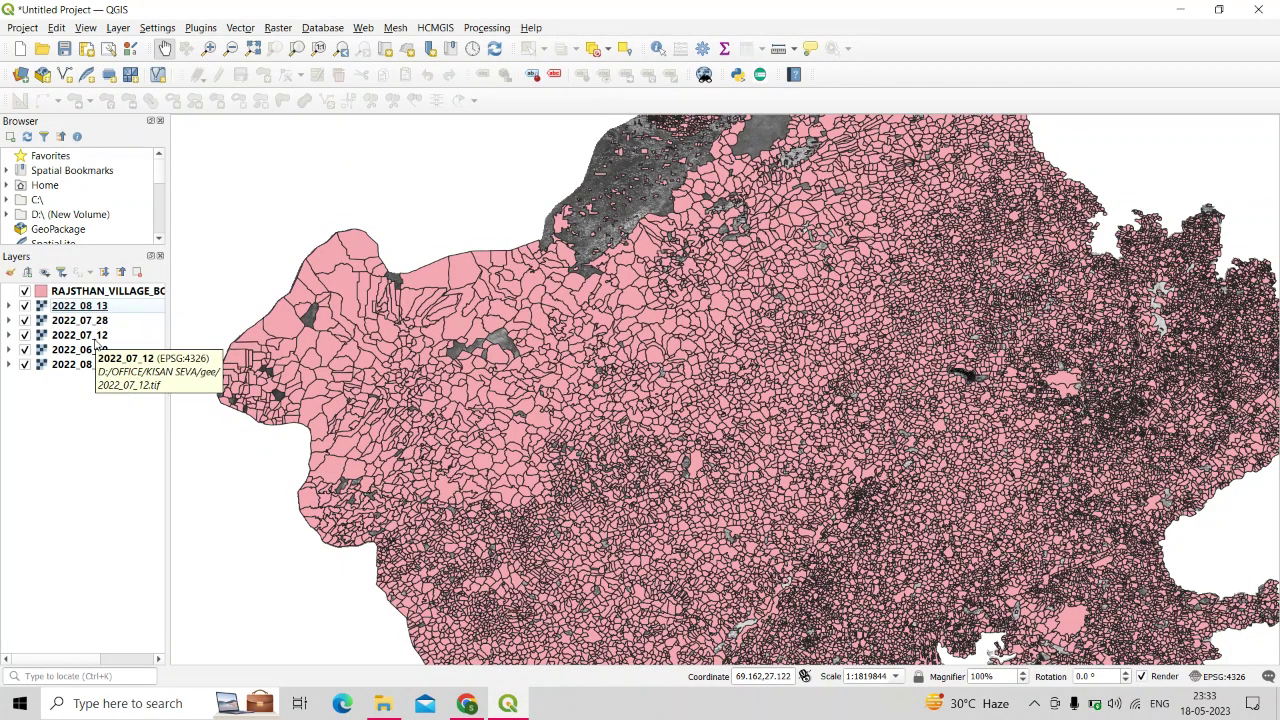
{"action": "left_click", "coordinate": [98, 676]}
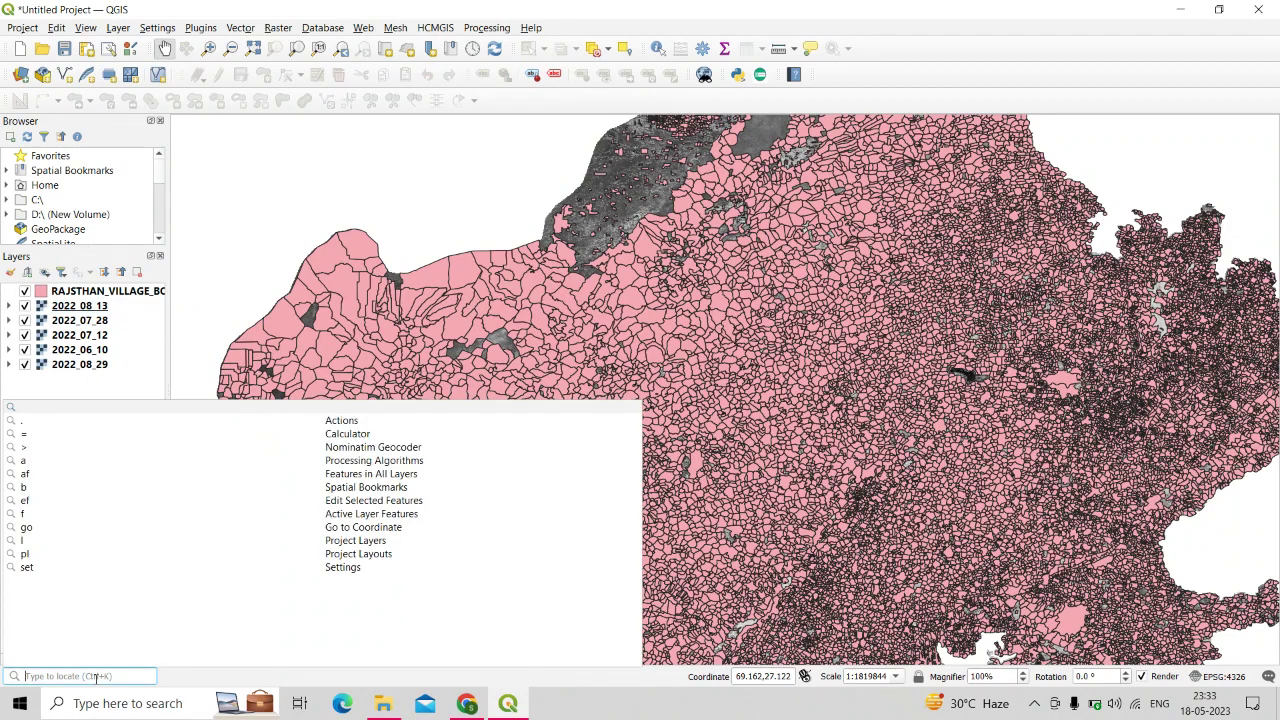
Open Zonal statistics from a 'zonal' search and pick 2022_06_10 as the raster layer.
{"action": "type", "text": "zonal"}
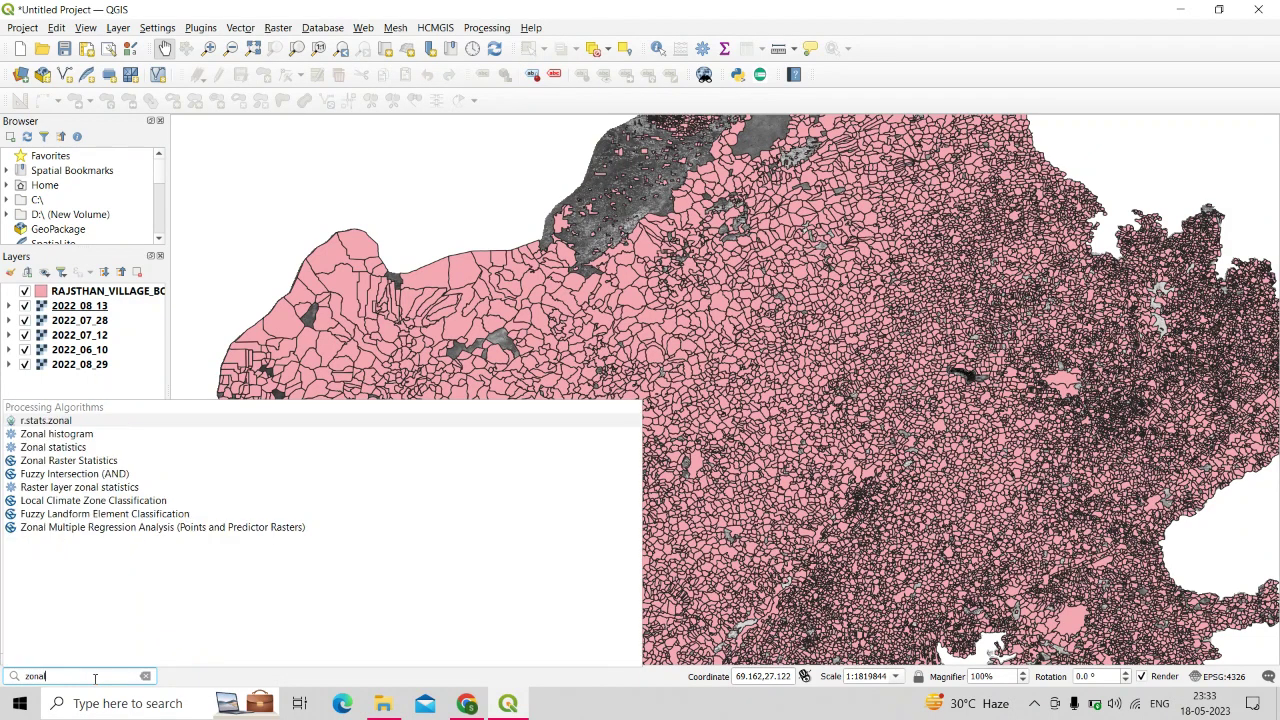
{"action": "left_click", "coordinate": [51, 451]}
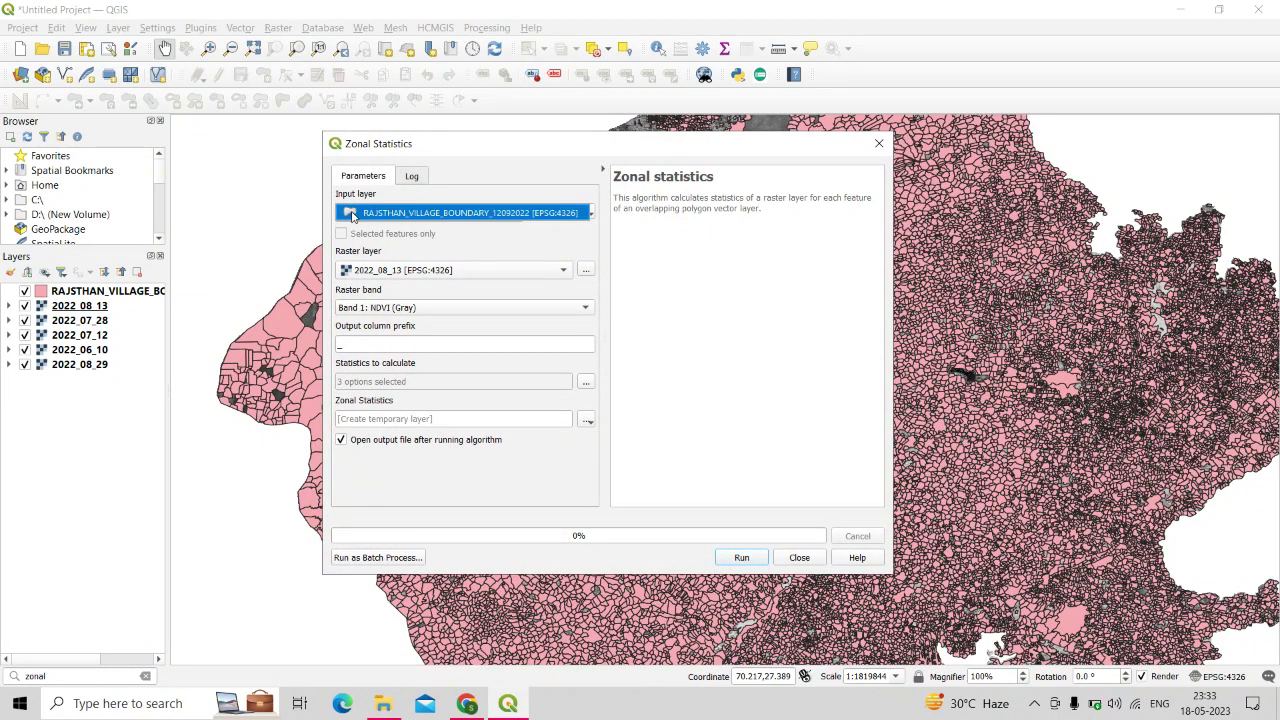
{"action": "left_click", "coordinate": [420, 270]}
{"action": "left_click", "coordinate": [388, 224]}
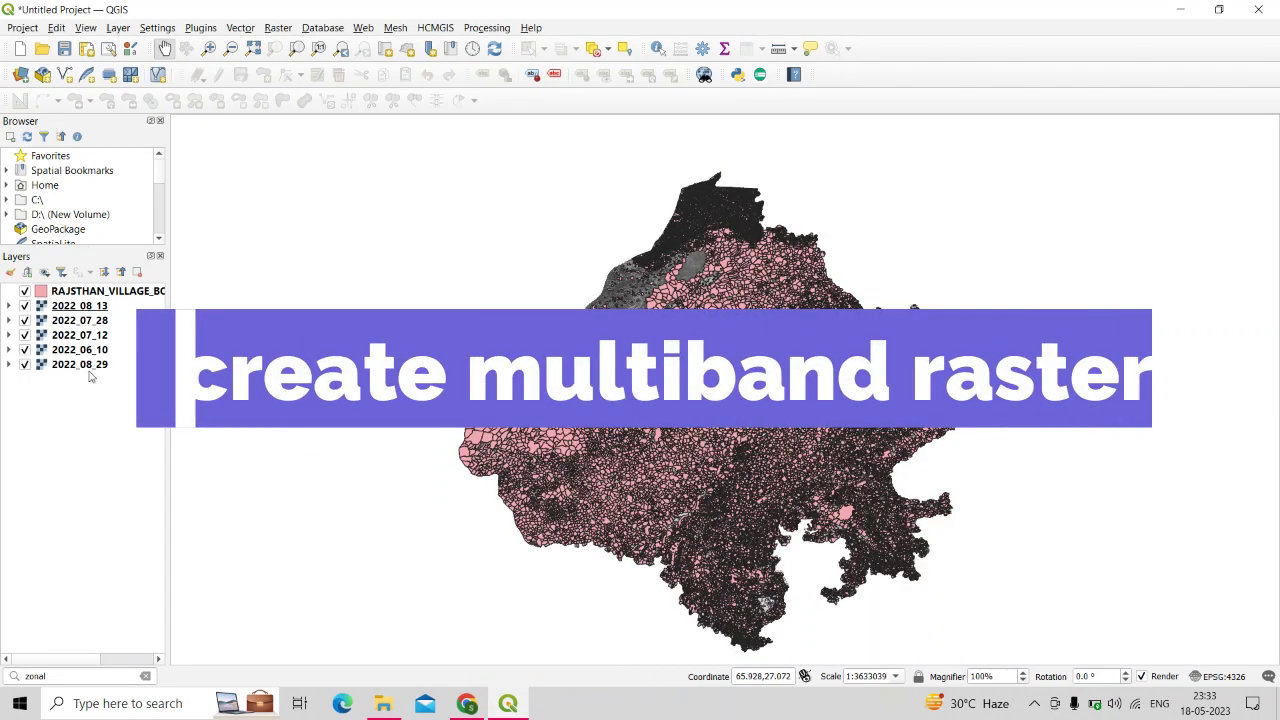
In Build Virtual Raster, choose the five NDVI rasters 2022_06_10 through 2022_08_29 as inputs.
{"action": "left_click_drag", "start_coordinate": [89, 366], "coordinate": [85, 306]}
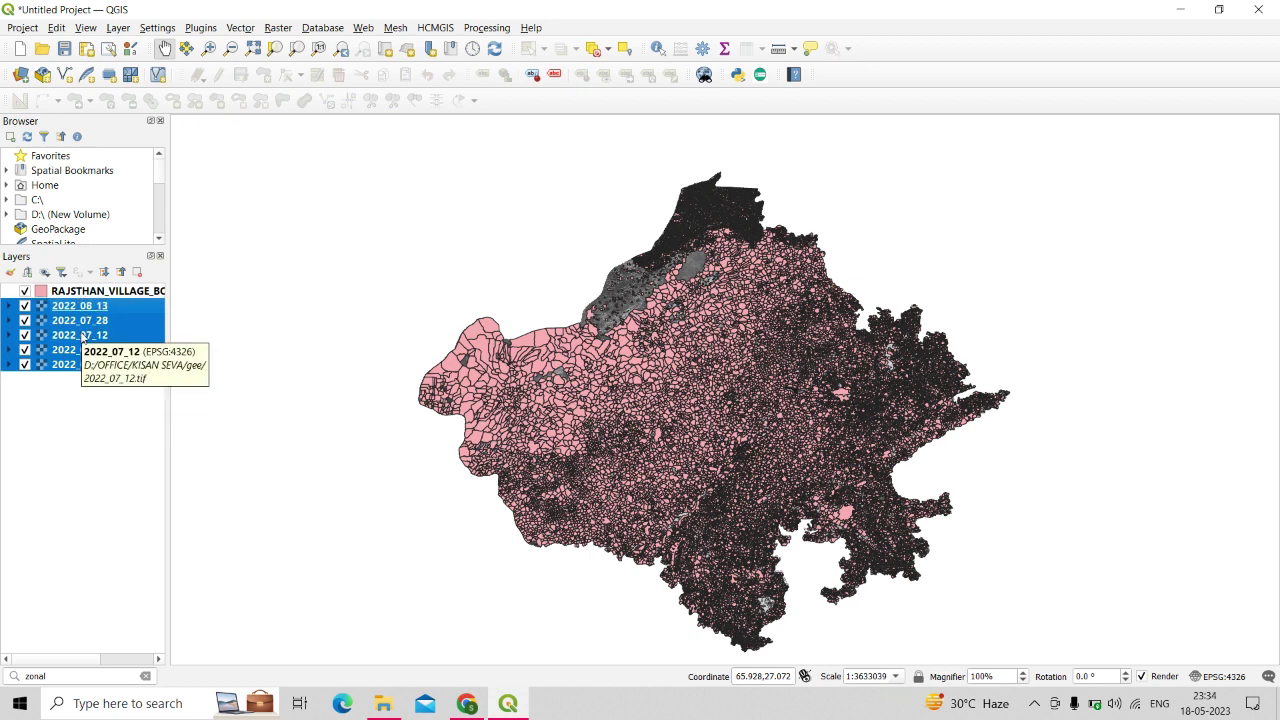
{"action": "left_click", "coordinate": [84, 460]}
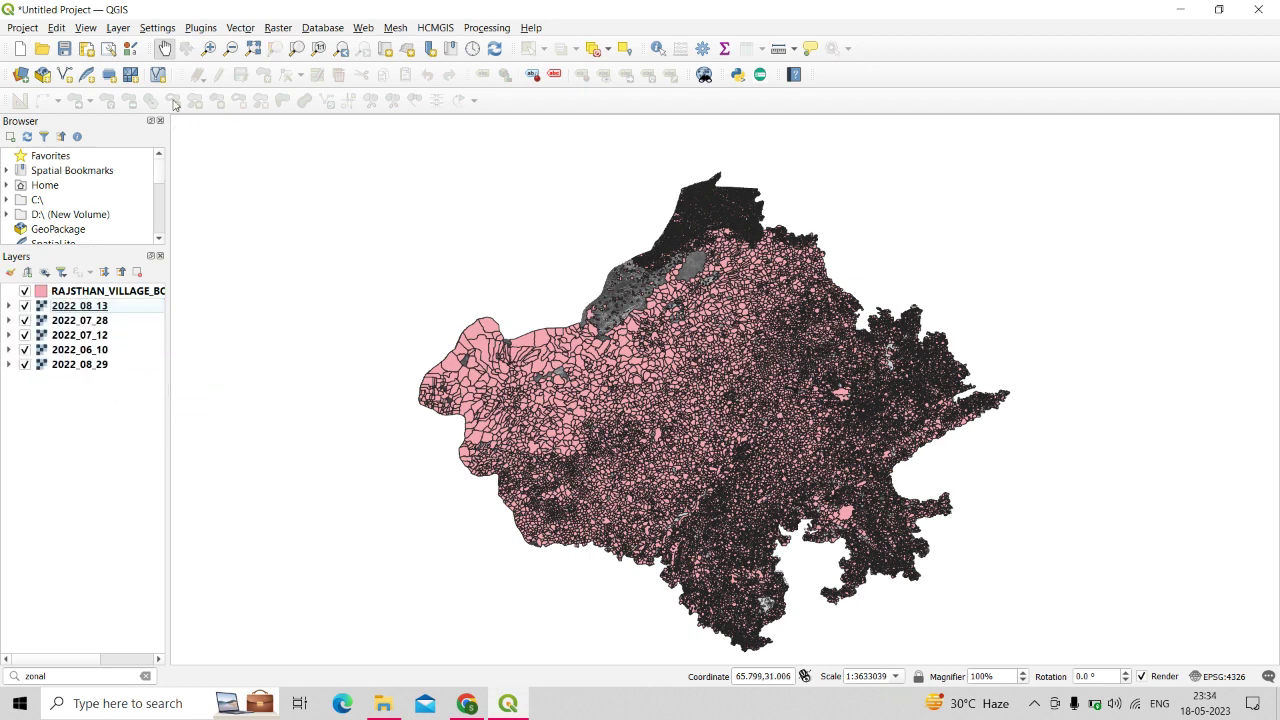
{"action": "left_click", "coordinate": [277, 27]}
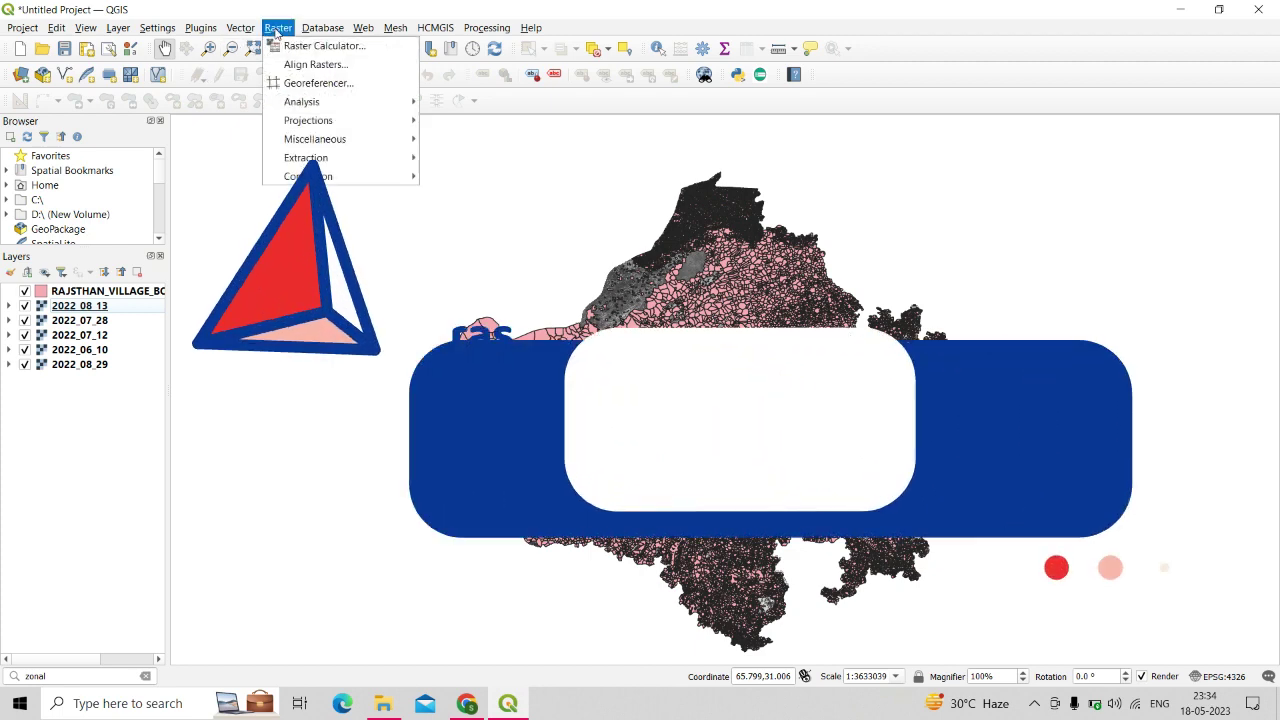
{"action": "mouse_move", "coordinate": [310, 139]}
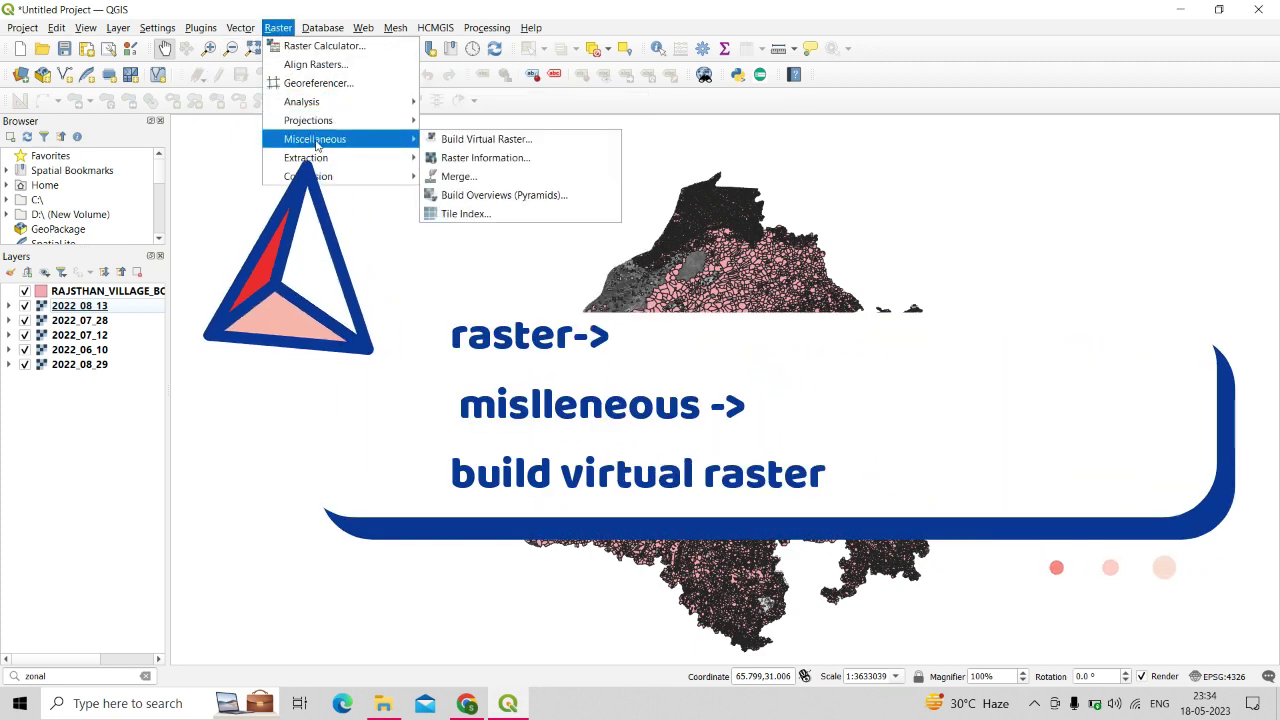
{"action": "left_click", "coordinate": [467, 142]}
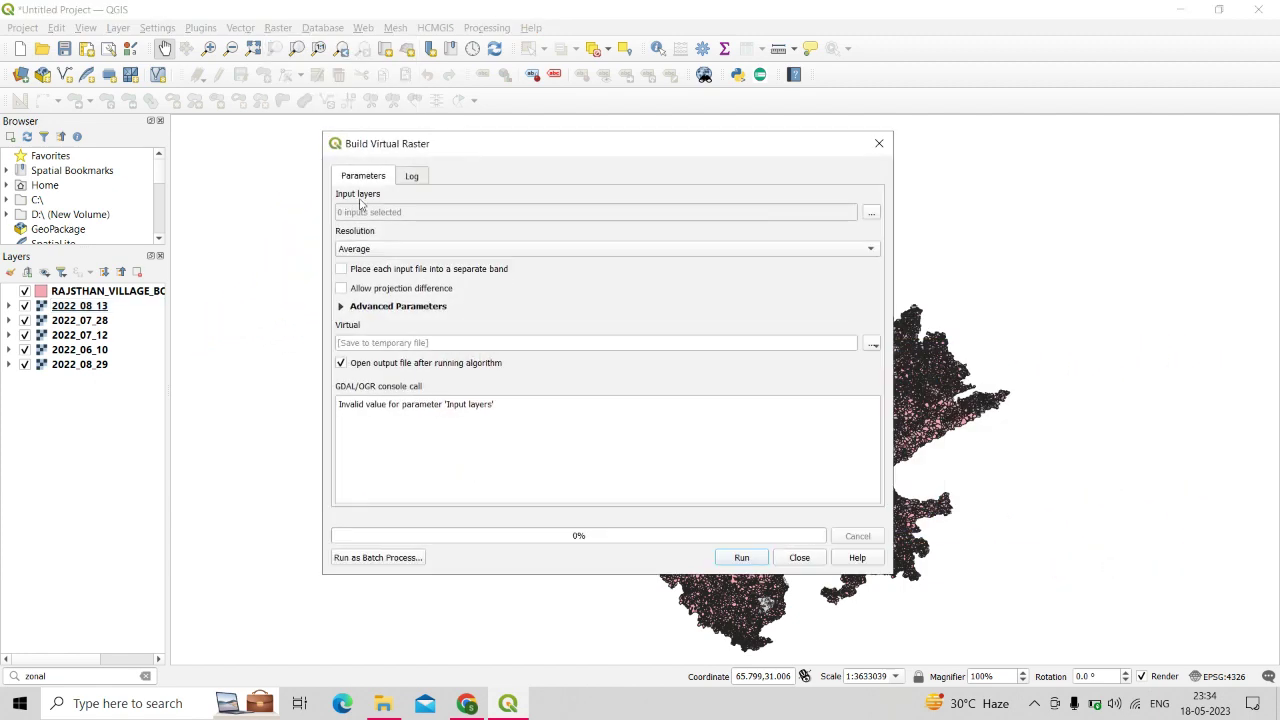
{"action": "left_click", "coordinate": [871, 212]}
{"action": "left_click", "coordinate": [348, 222]}
{"action": "left_click", "coordinate": [348, 235]}
{"action": "left_click", "coordinate": [348, 248]}
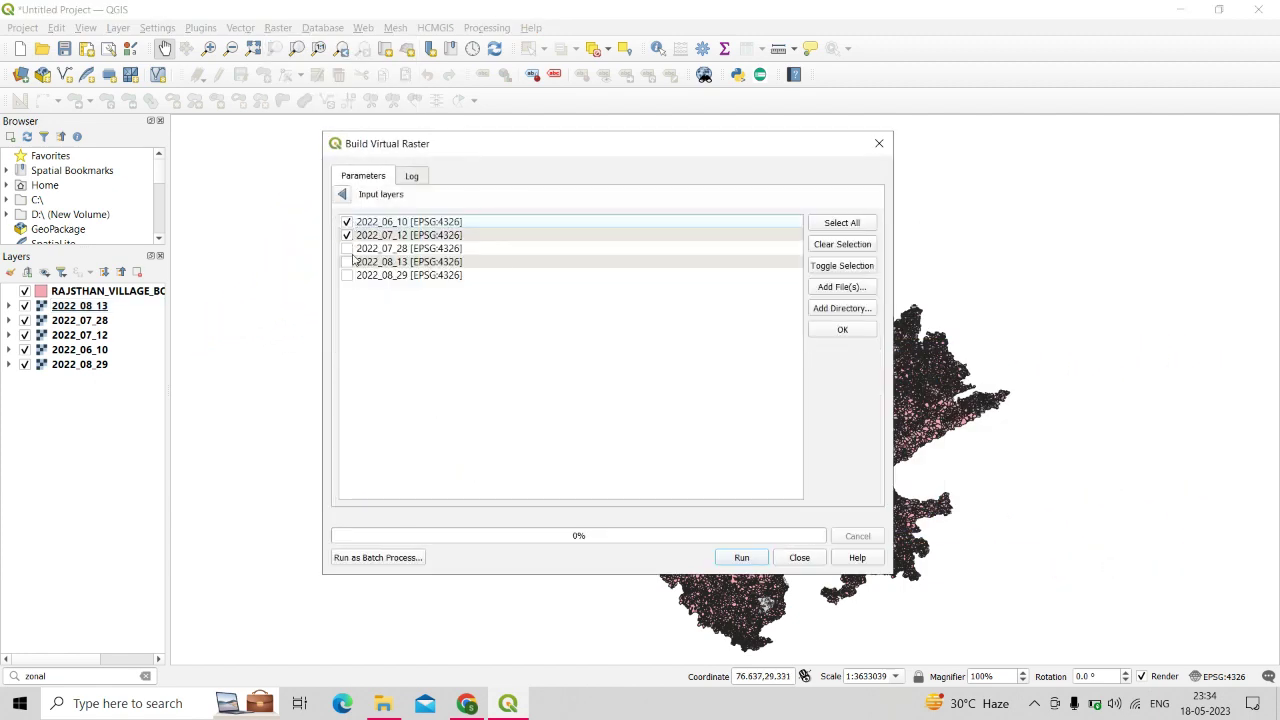
{"action": "left_click", "coordinate": [348, 261]}
{"action": "left_click", "coordinate": [348, 275]}
{"action": "left_click", "coordinate": [342, 194]}
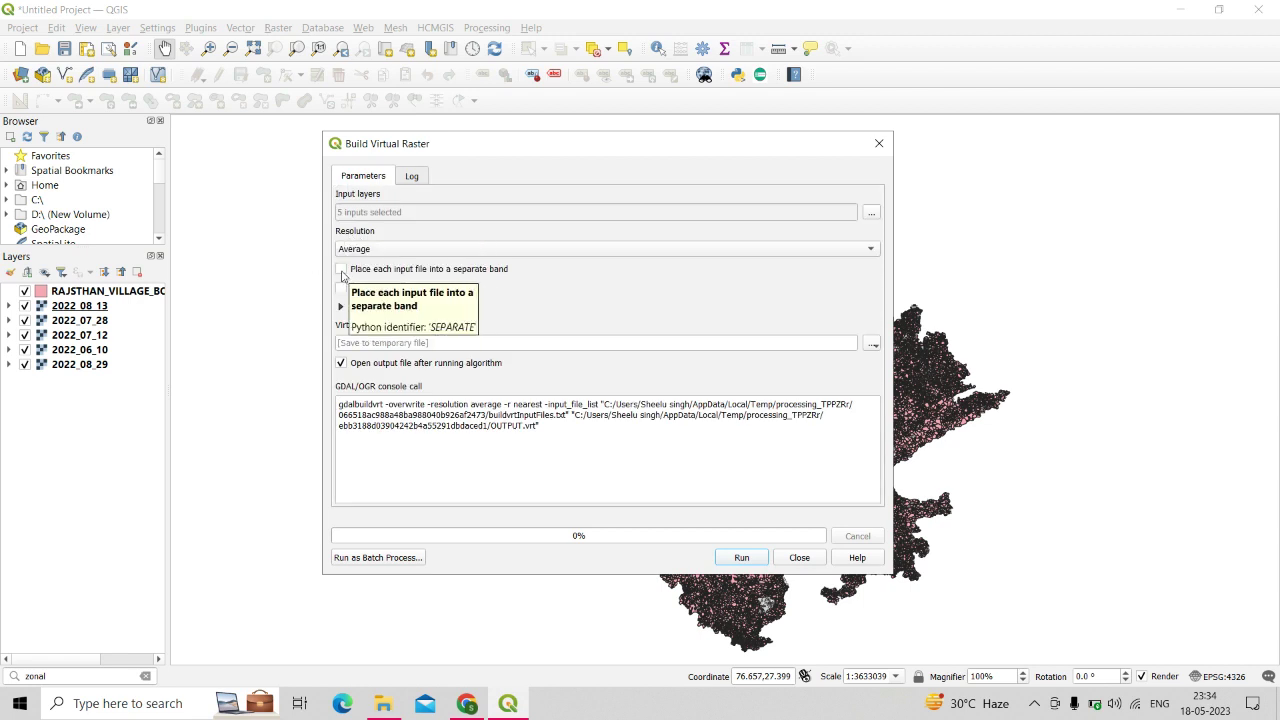
Place each input into a separate band and run it to create the Virtual layer.
{"action": "left_click", "coordinate": [342, 272]}
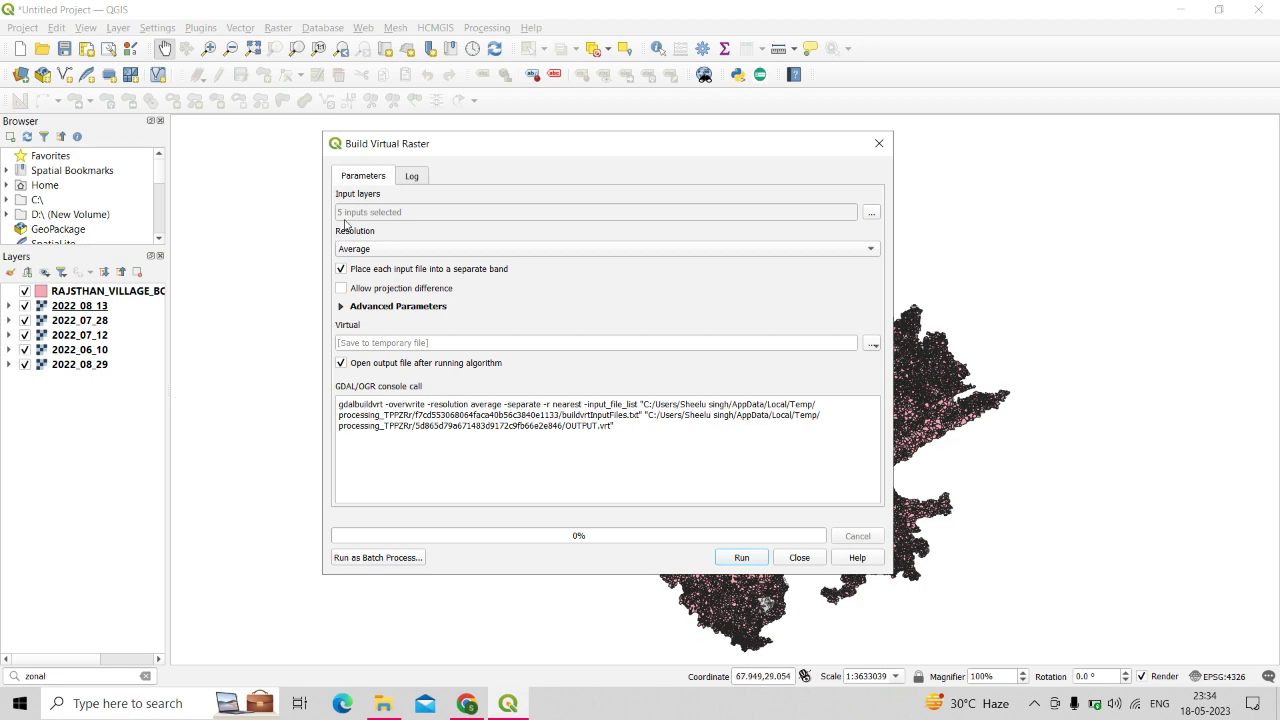
{"action": "left_click", "coordinate": [741, 558]}
{"action": "left_click", "coordinate": [25, 379]}
Hide the individual date rasters and the village boundary layer, leaving the Virtual raster visible.
{"action": "left_click", "coordinate": [25, 393]}
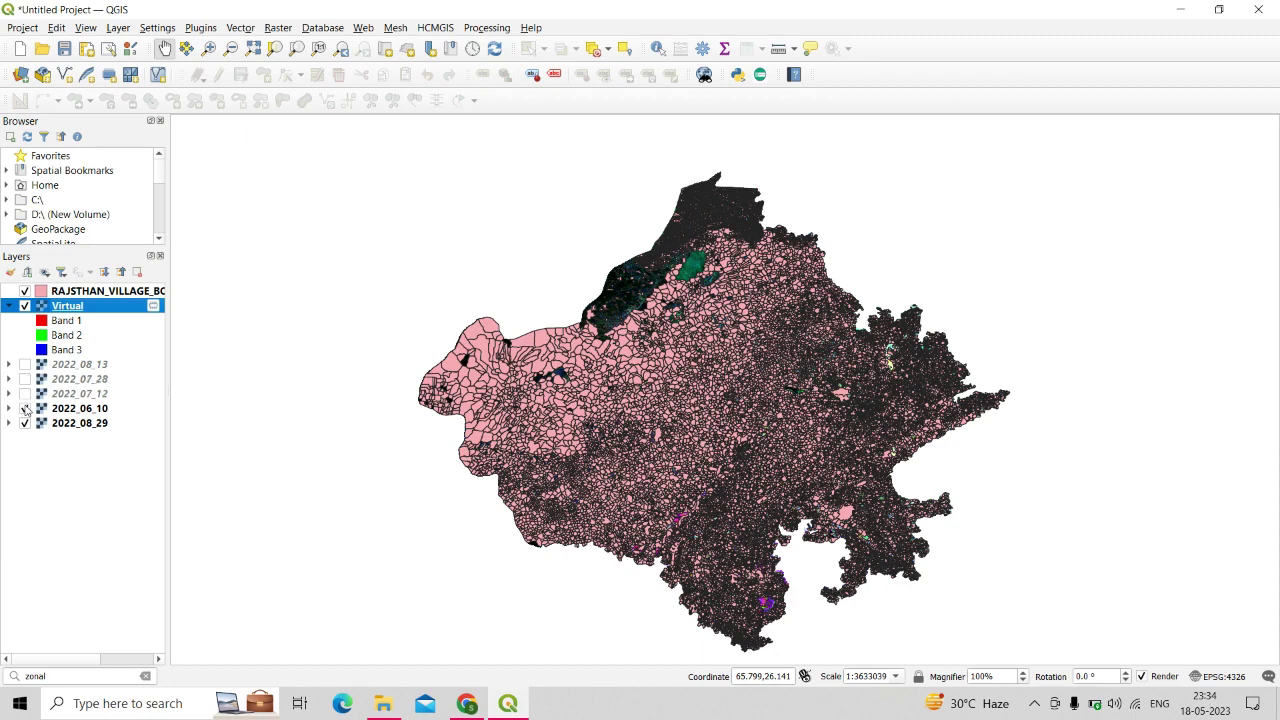
{"action": "left_click", "coordinate": [25, 408]}
{"action": "left_click", "coordinate": [25, 423]}
{"action": "left_click", "coordinate": [25, 290]}
{"action": "scroll", "coordinate": [694, 400], "scroll_direction": "up", "scroll_amount": 2}
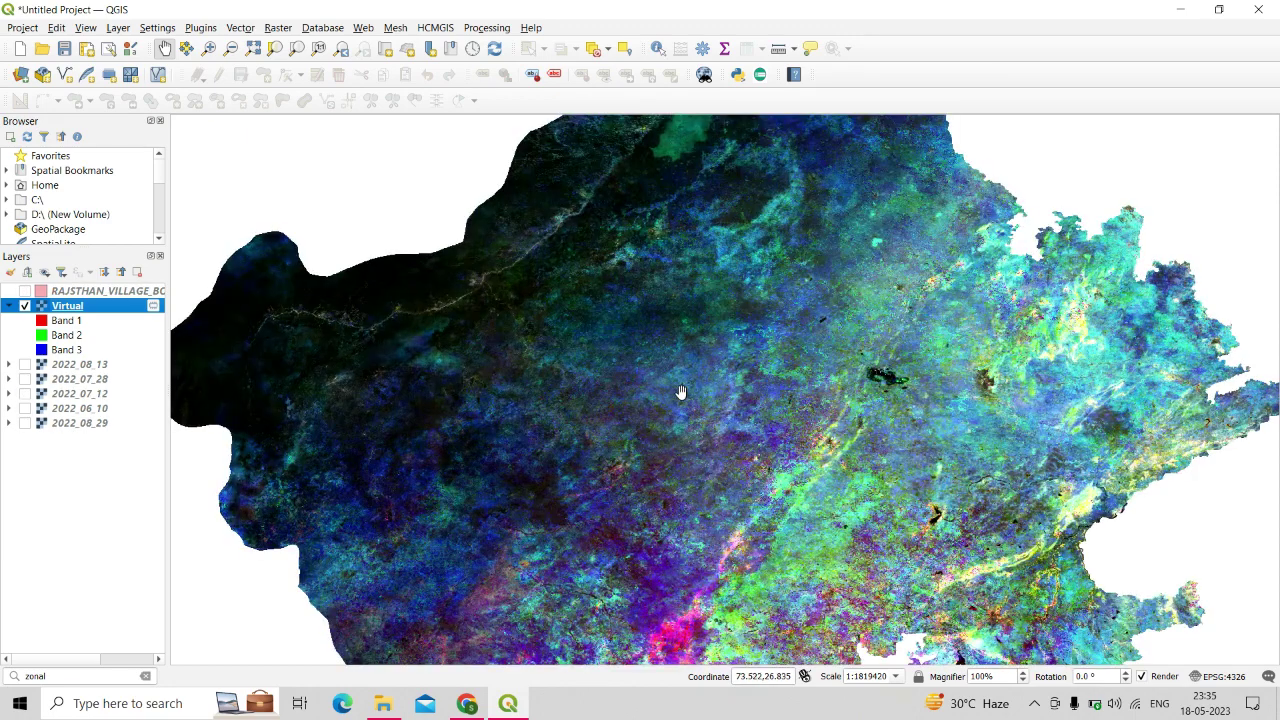
{"action": "scroll", "coordinate": [680, 389], "scroll_direction": "down", "scroll_amount": 2}
{"action": "scroll", "coordinate": [683, 392], "scroll_direction": "up", "scroll_amount": 2}
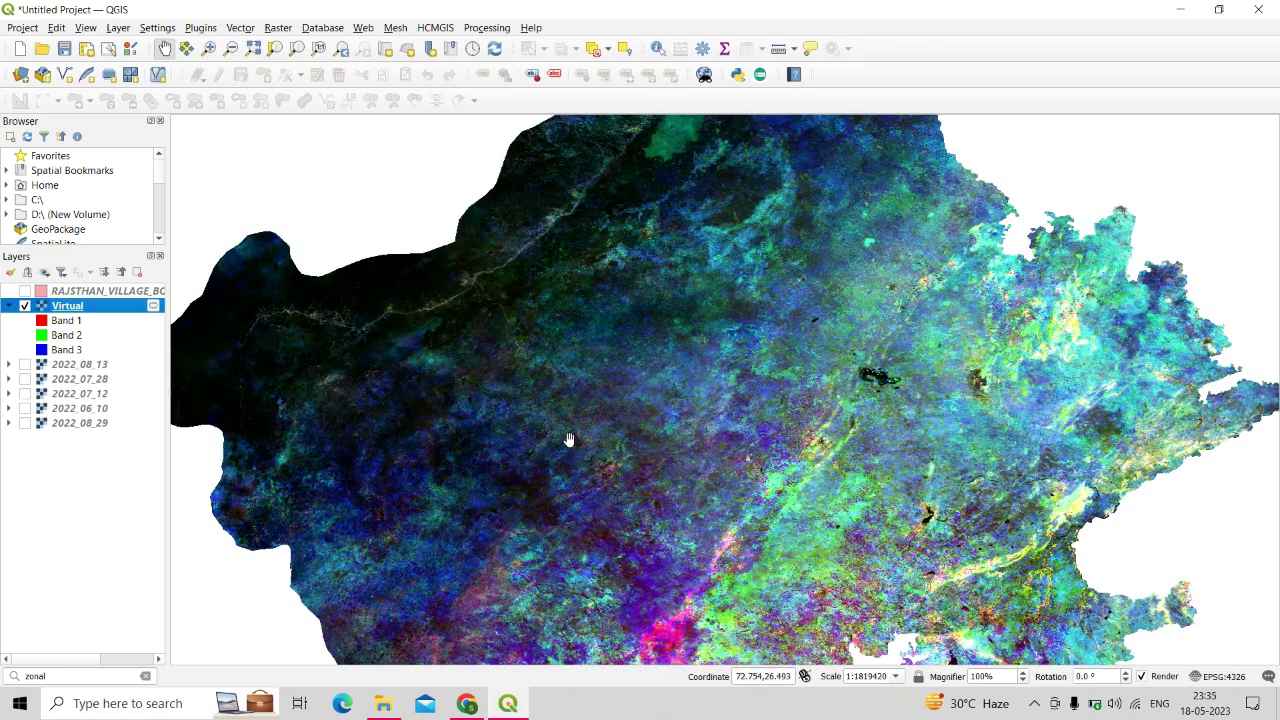
{"action": "scroll", "coordinate": [617, 400], "scroll_direction": "down", "scroll_amount": 2}
Check the Virtual layer's red band setting in Properties, then turn village boundaries back on.
{"action": "right_click", "coordinate": [119, 313]}
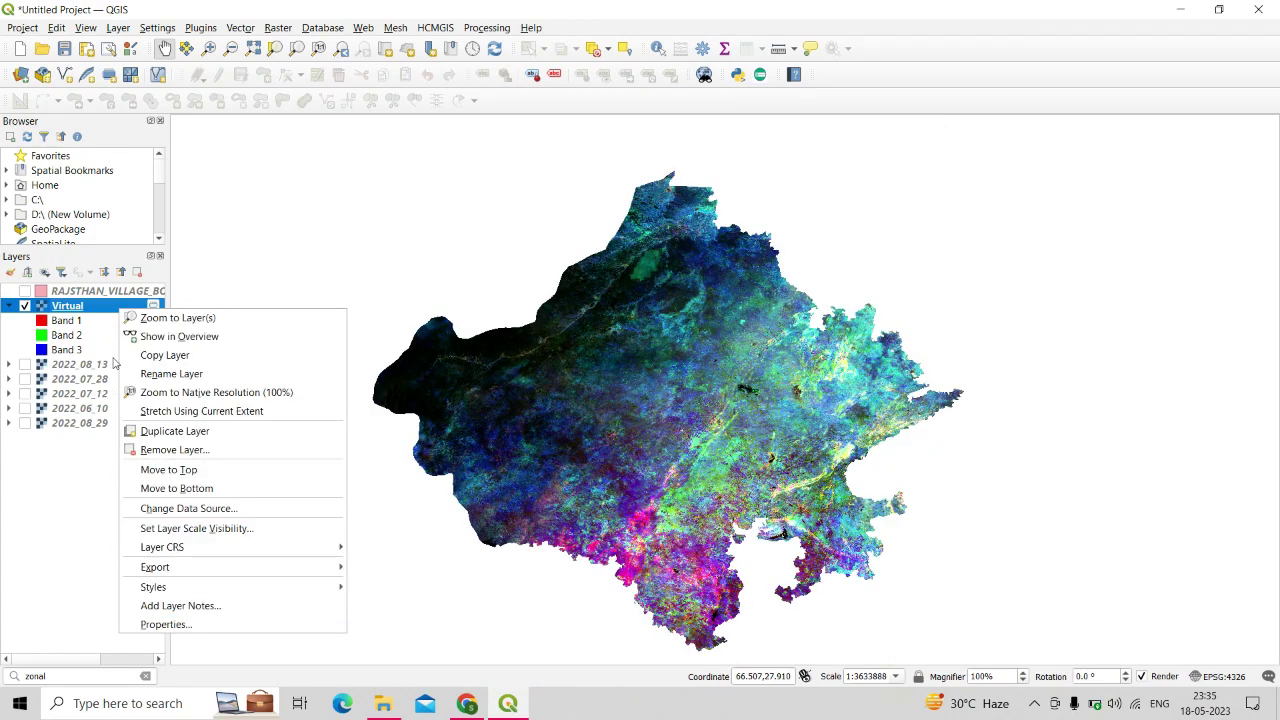
{"action": "left_click", "coordinate": [209, 628]}
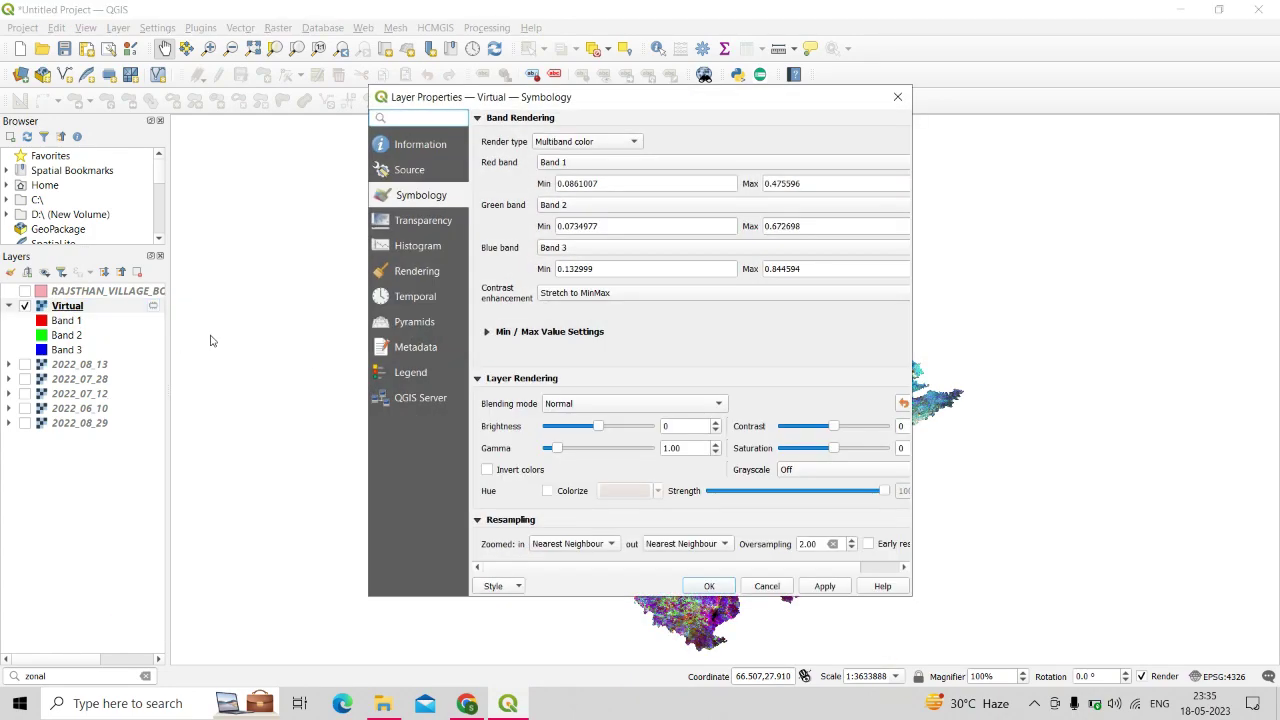
{"action": "left_click", "coordinate": [577, 163]}
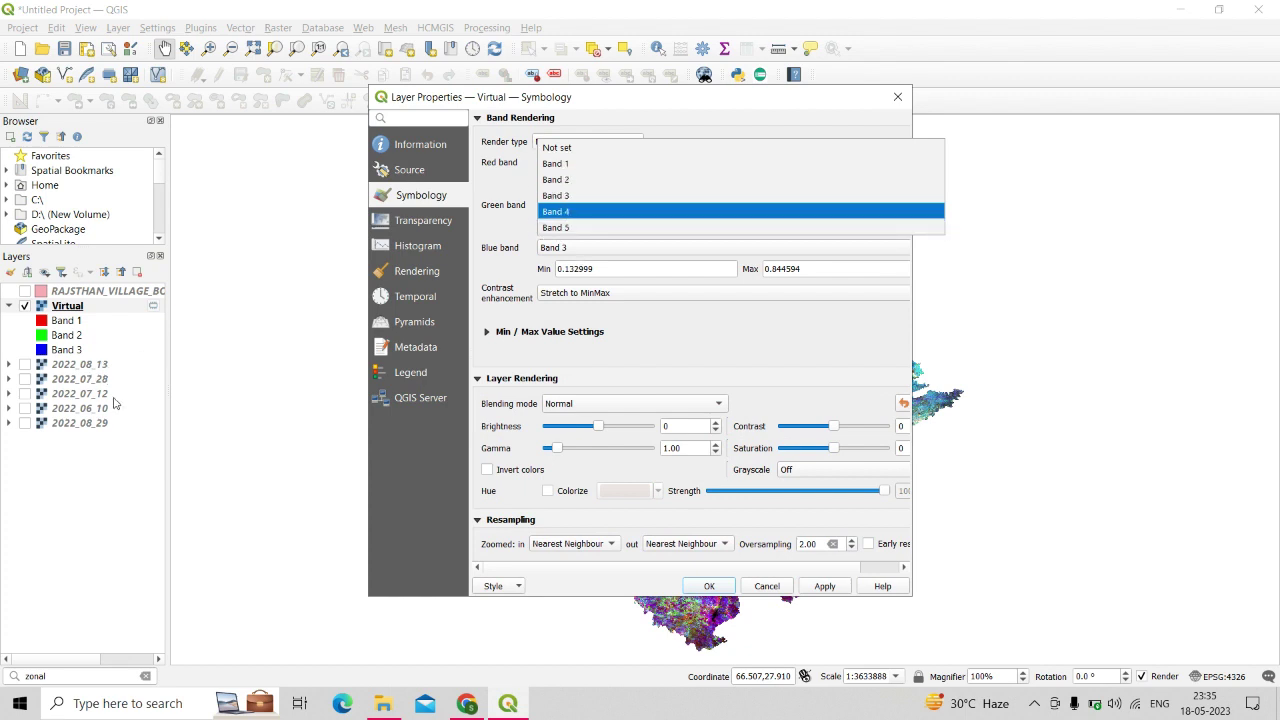
{"action": "key", "text": "Escape"}
{"action": "key", "text": "Escape"}
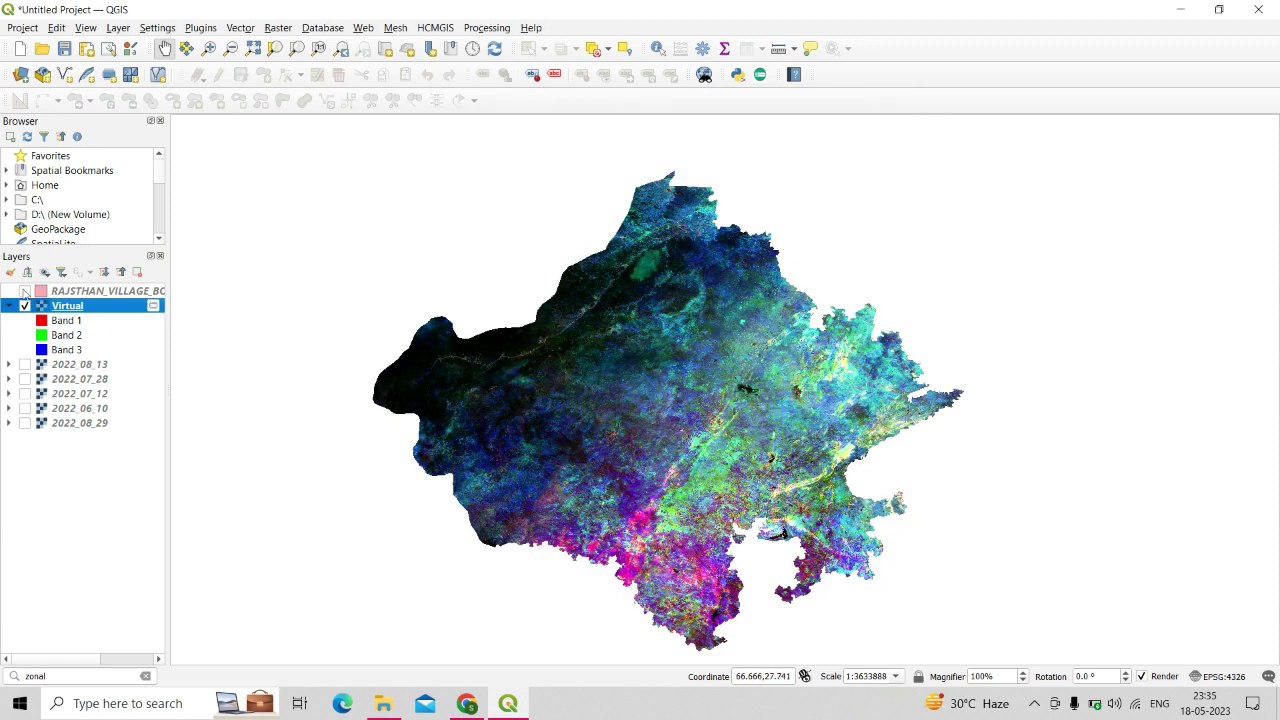
{"action": "left_click", "coordinate": [25, 291]}
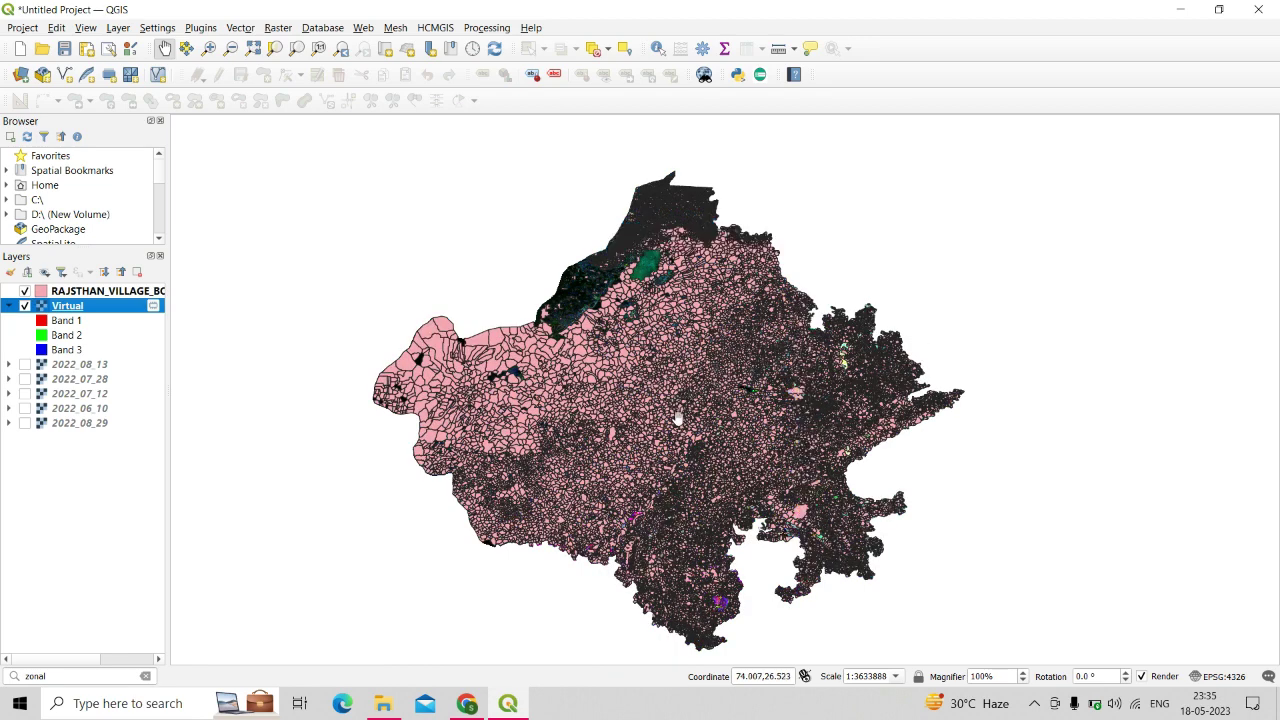
{"action": "left_click", "coordinate": [471, 706]}
Scroll the qgis-zonal-statistics-multiband GitHub page down to the README's install steps.
{"action": "scroll", "coordinate": [541, 383], "scroll_direction": "up", "scroll_amount": 10}
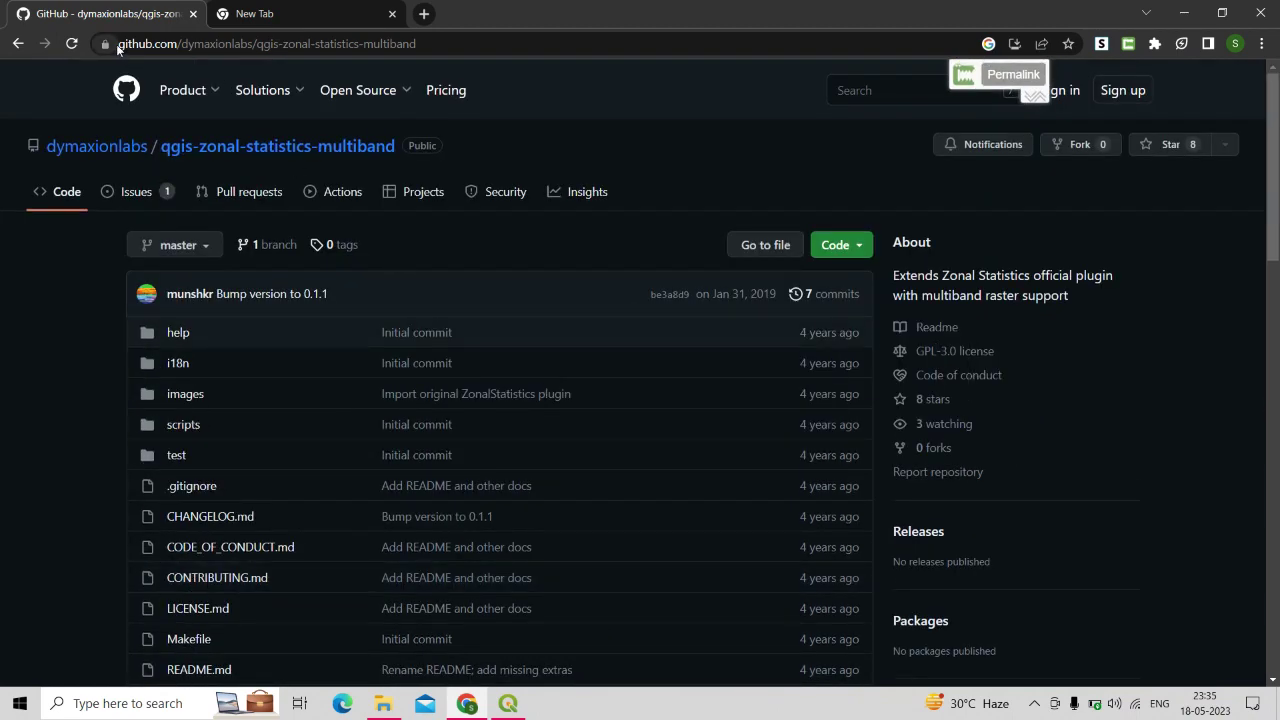
{"action": "left_click_drag", "start_coordinate": [436, 46], "coordinate": [112, 44]}
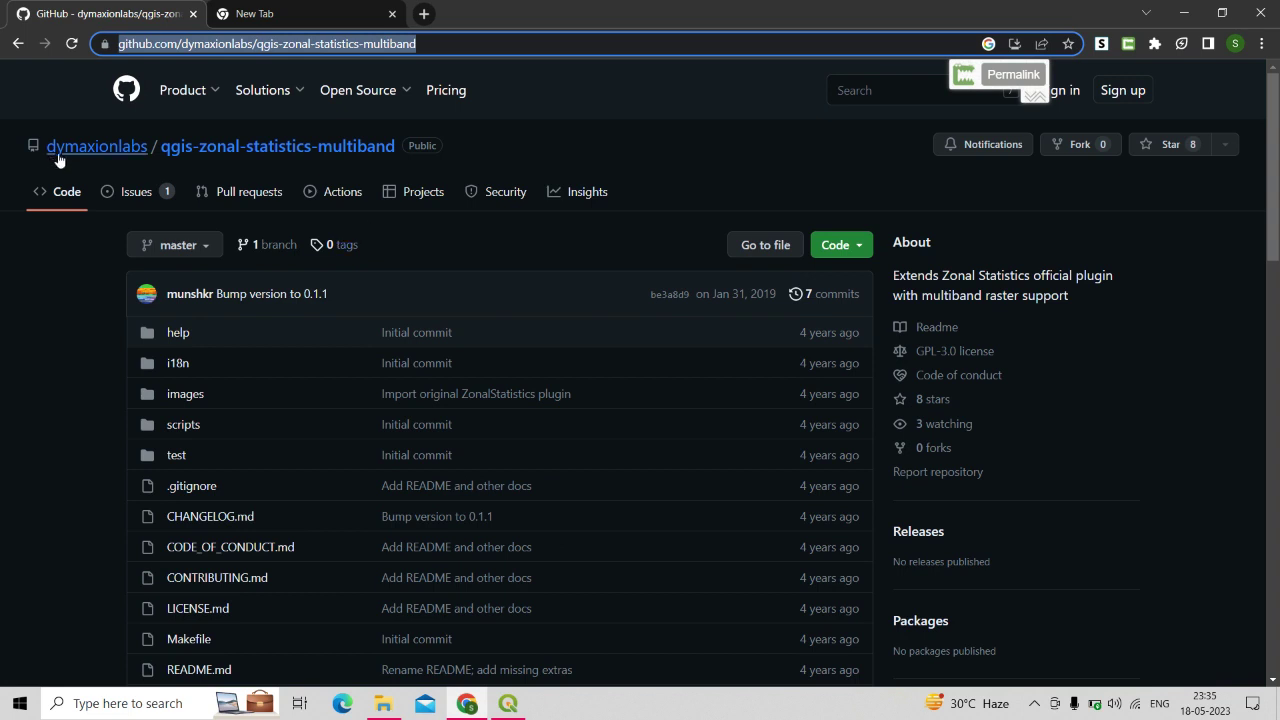
{"action": "mouse_move", "coordinate": [63, 157]}
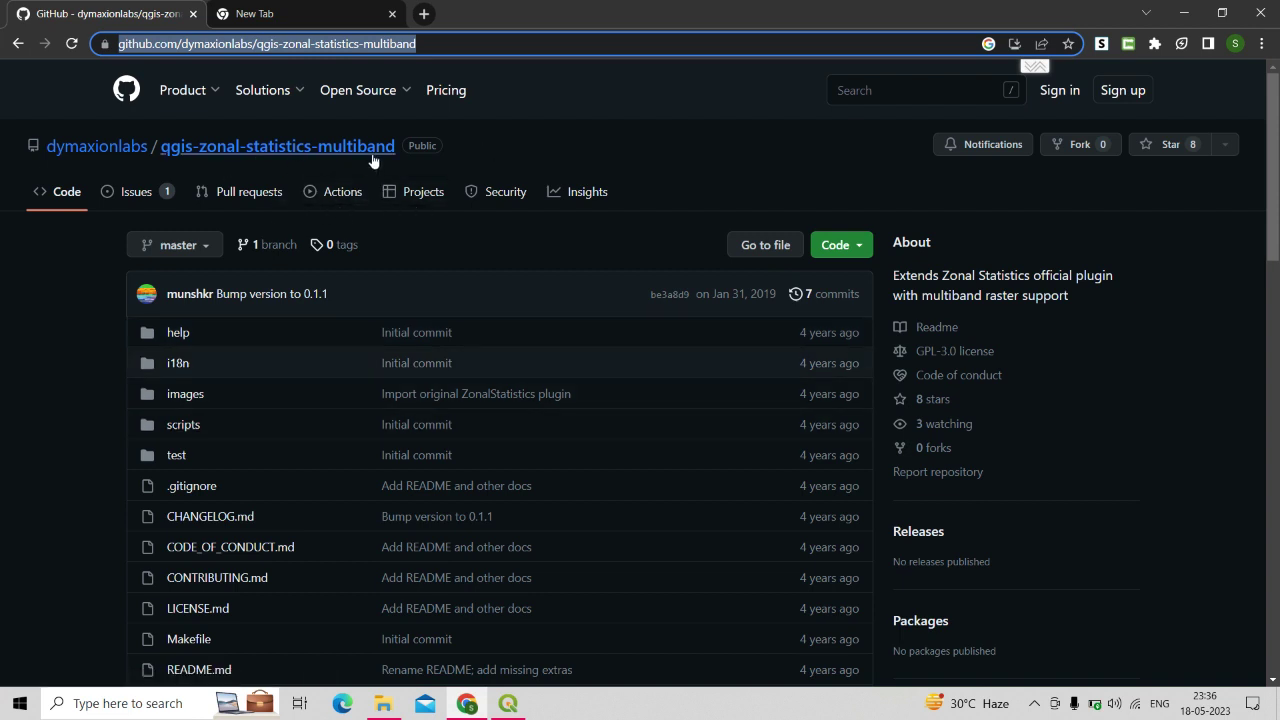
{"action": "scroll", "coordinate": [579, 295], "scroll_direction": "down", "scroll_amount": 8}
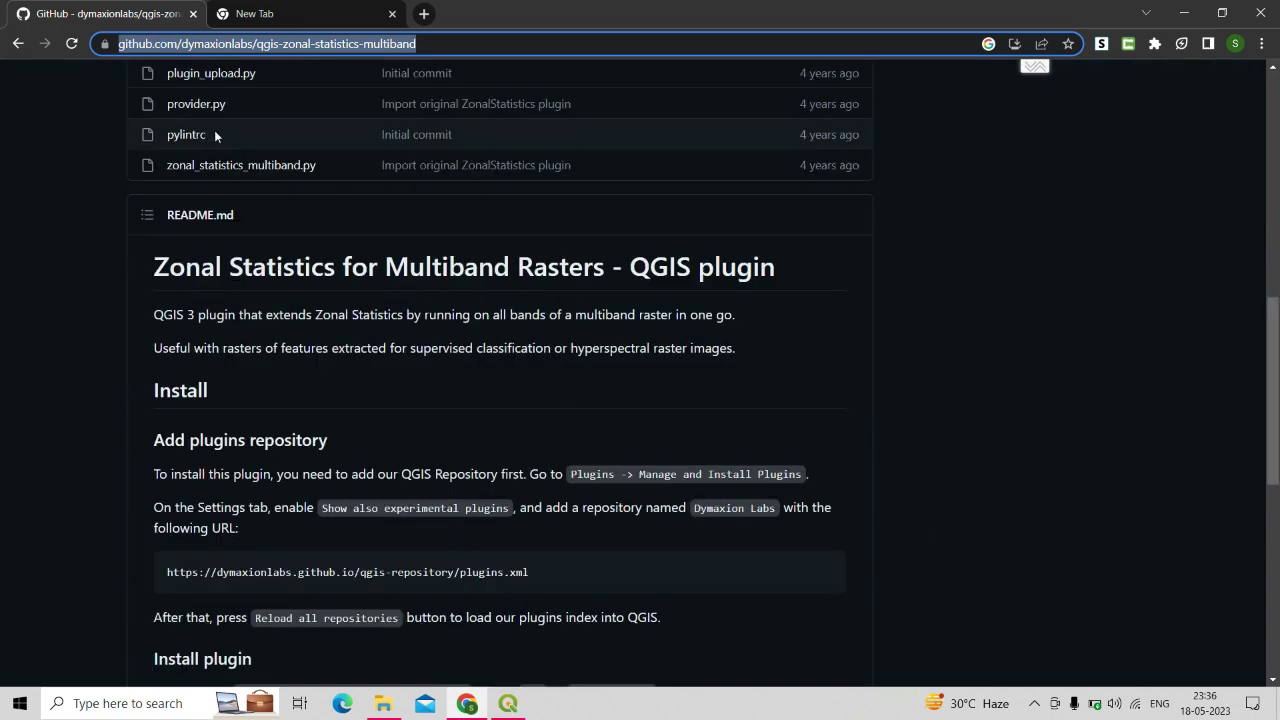
{"action": "scroll", "coordinate": [165, 240], "scroll_direction": "down", "scroll_amount": 2}
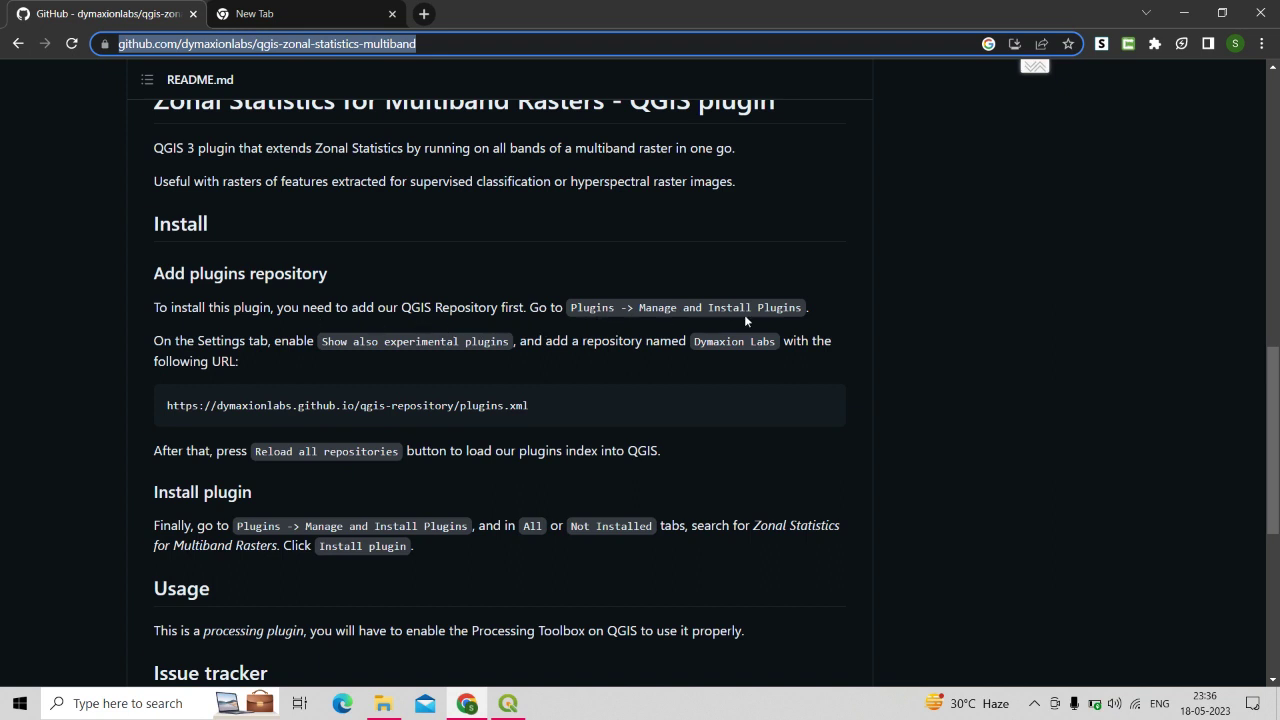
Confirm in the plugin manager's Settings that experimental plugins are shown, as the README instructs.
{"action": "left_click", "coordinate": [508, 703]}
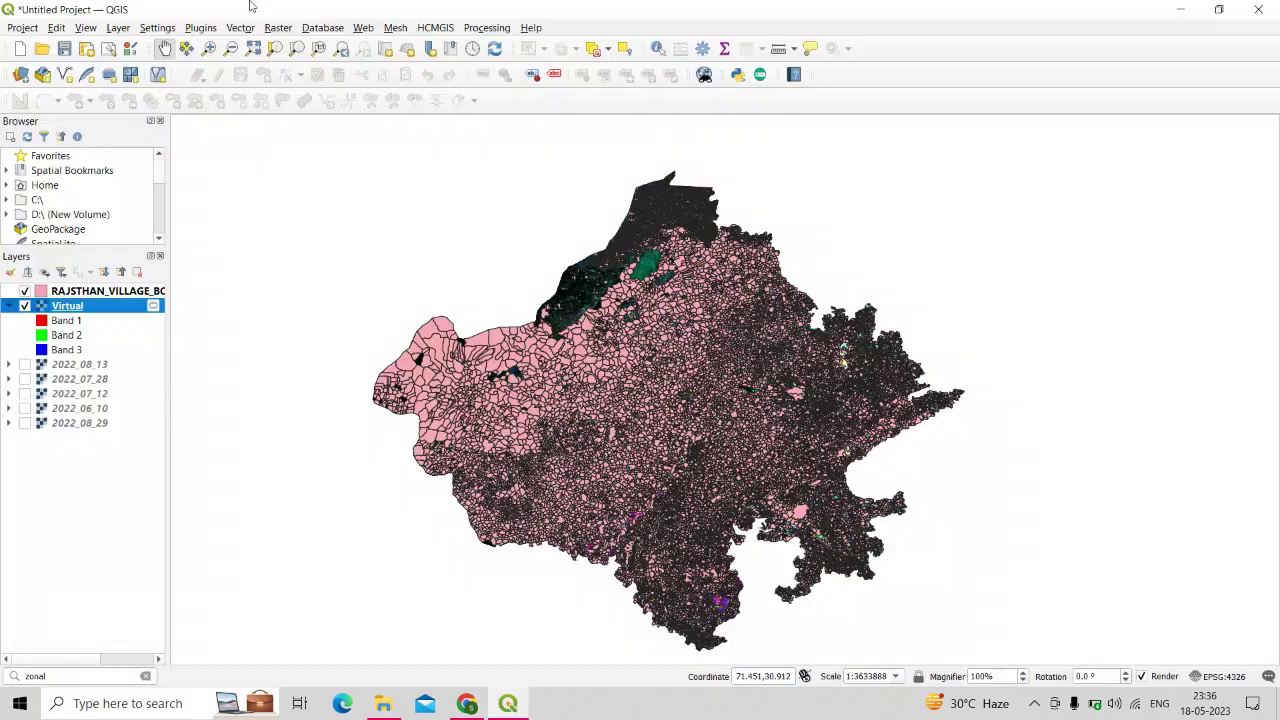
{"action": "left_click", "coordinate": [202, 28]}
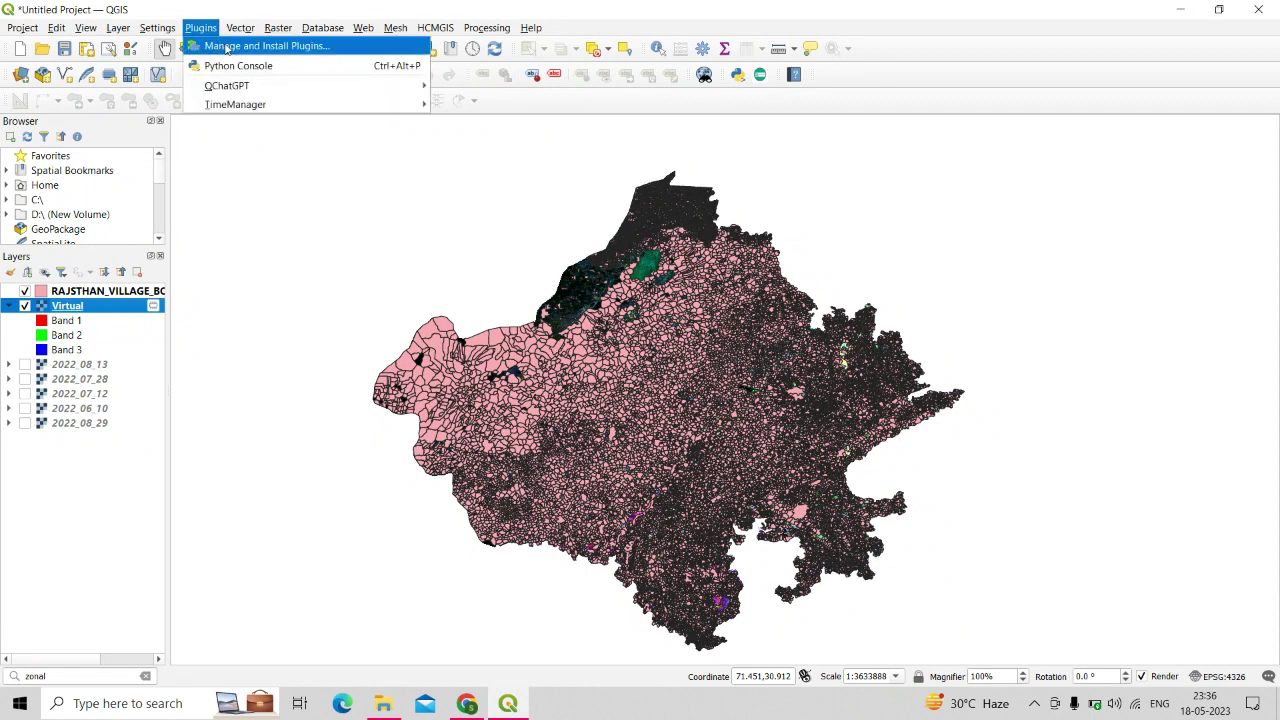
{"action": "left_click", "coordinate": [227, 48]}
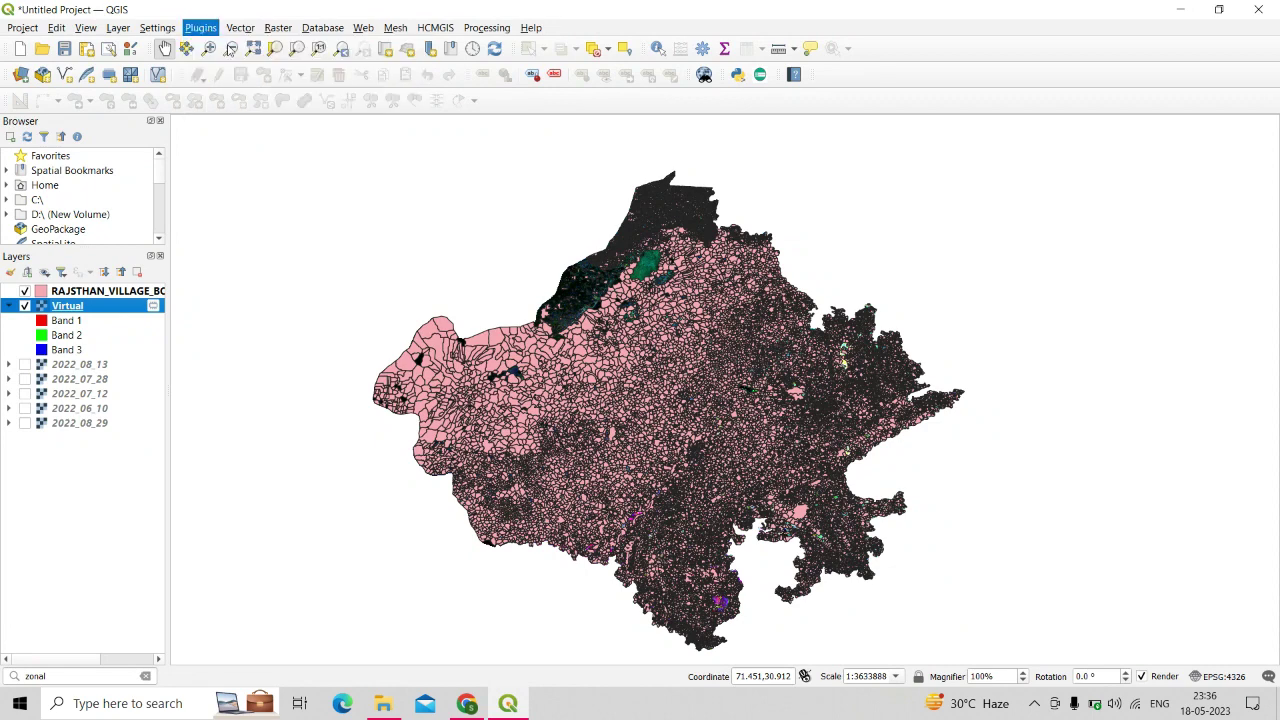
{"action": "key", "text": "alt+Tab"}
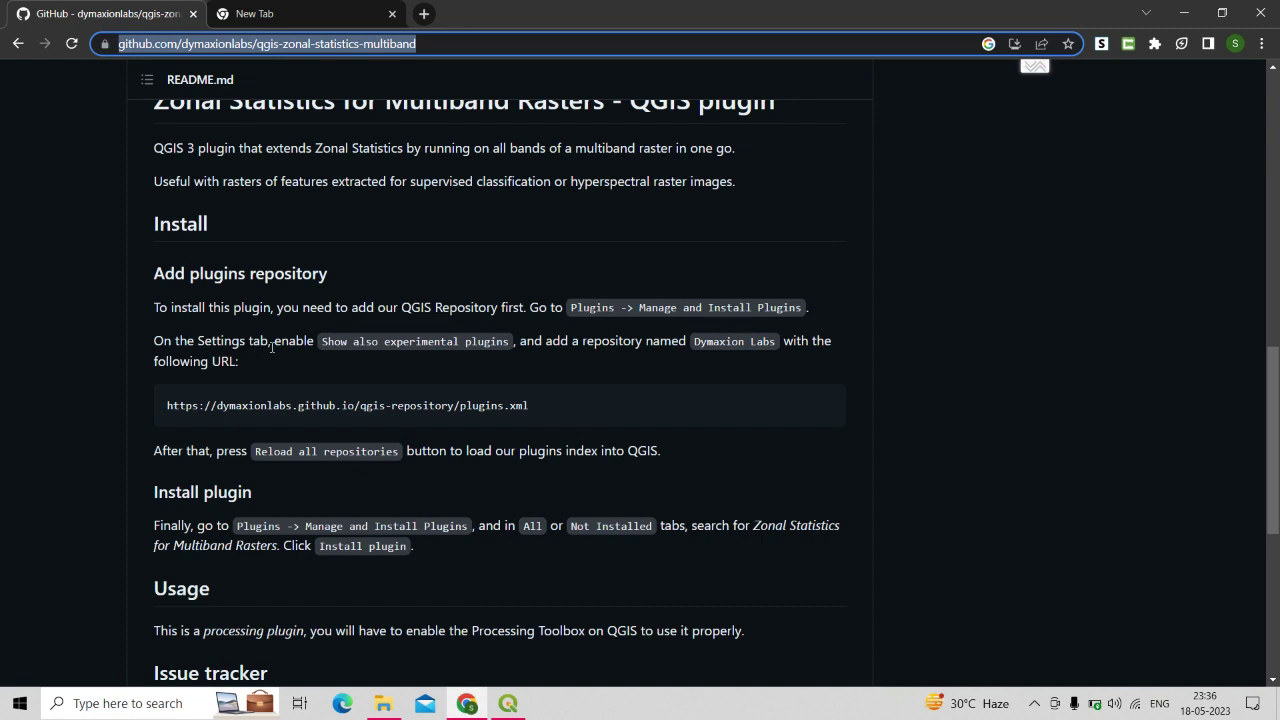
{"action": "left_click_drag", "start_coordinate": [271, 347], "coordinate": [510, 342]}
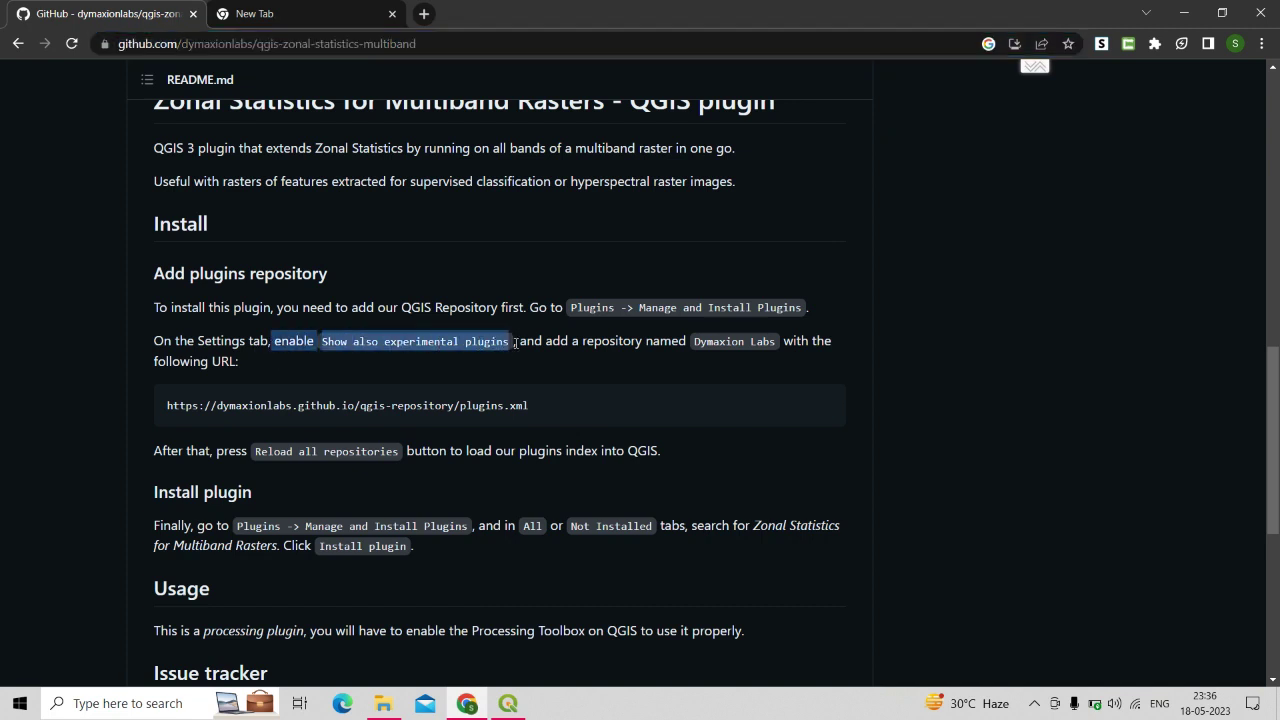
{"action": "left_click", "coordinate": [508, 703]}
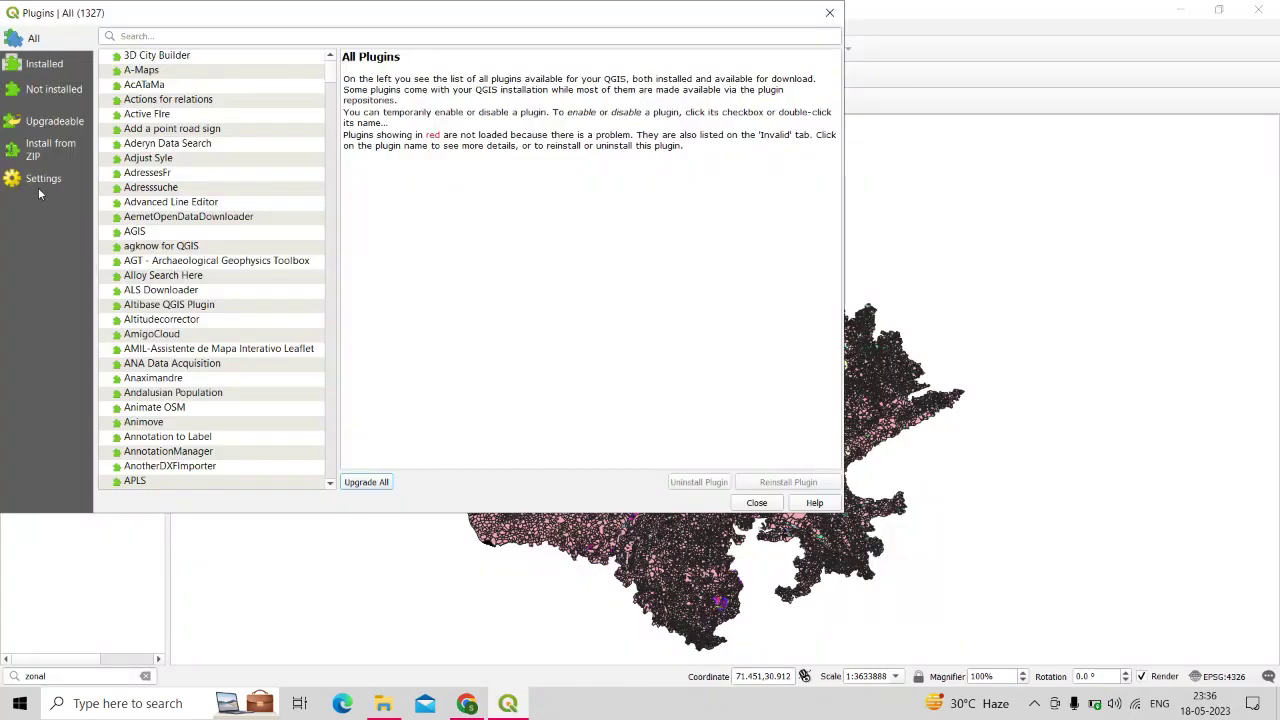
{"action": "left_click", "coordinate": [40, 180]}
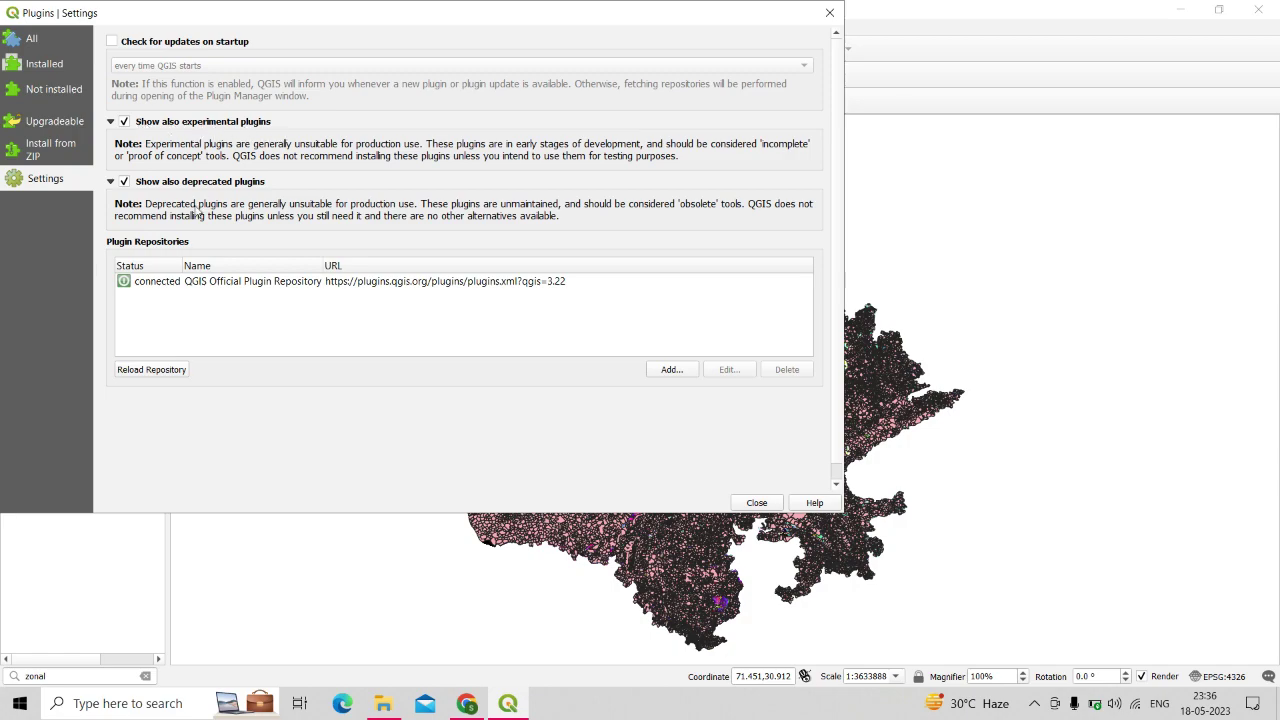
{"action": "key", "text": "alt+Tab"}
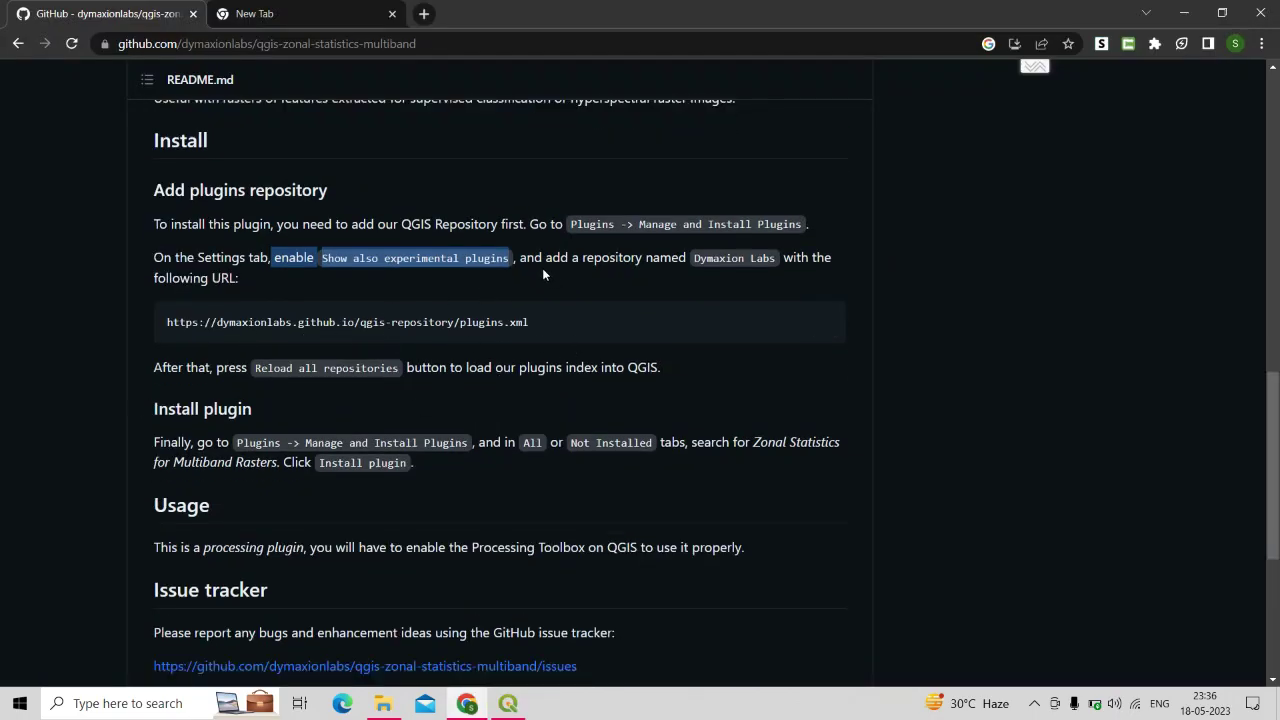
Copy the Dymaxion Labs plugins.xml repository URL from the README's code block.
{"action": "left_click_drag", "start_coordinate": [522, 259], "coordinate": [686, 259]}
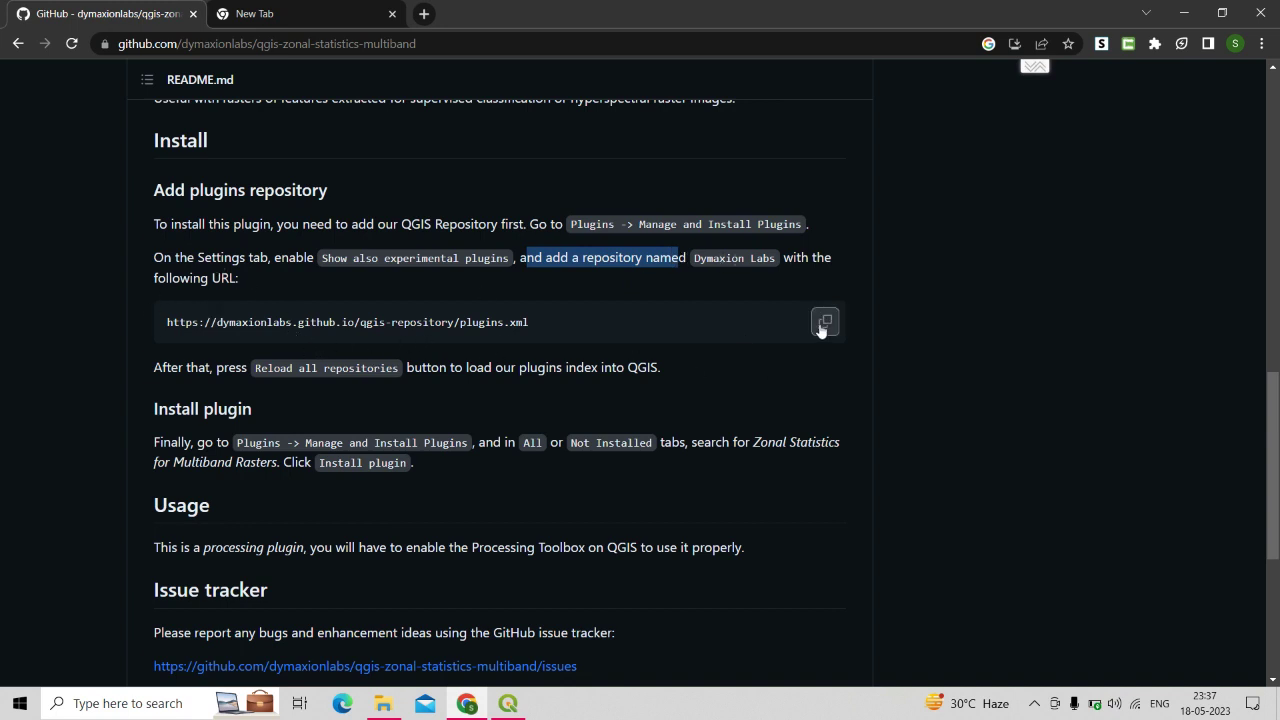
{"action": "left_click", "coordinate": [824, 324]}
{"action": "left_click", "coordinate": [510, 704]}
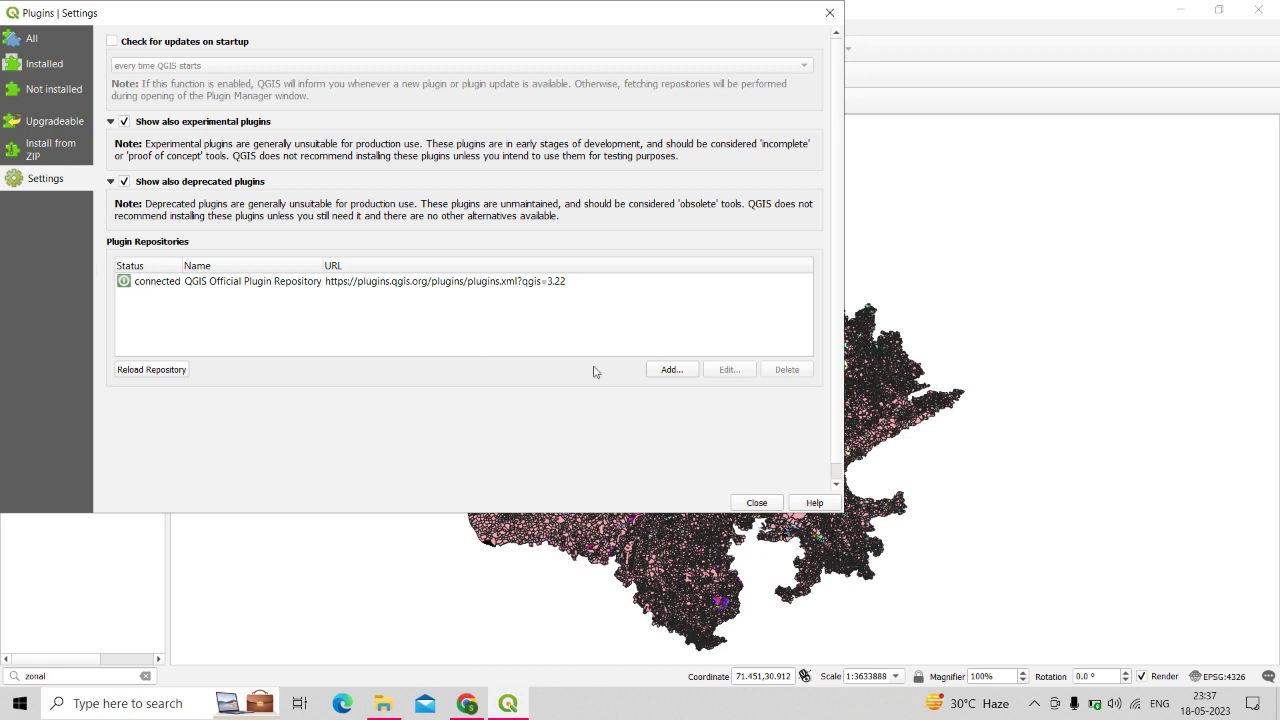
Add a 'dymaxion labs' plugin repository using the pasted plugins.xml URL.
{"action": "left_click", "coordinate": [671, 369]}
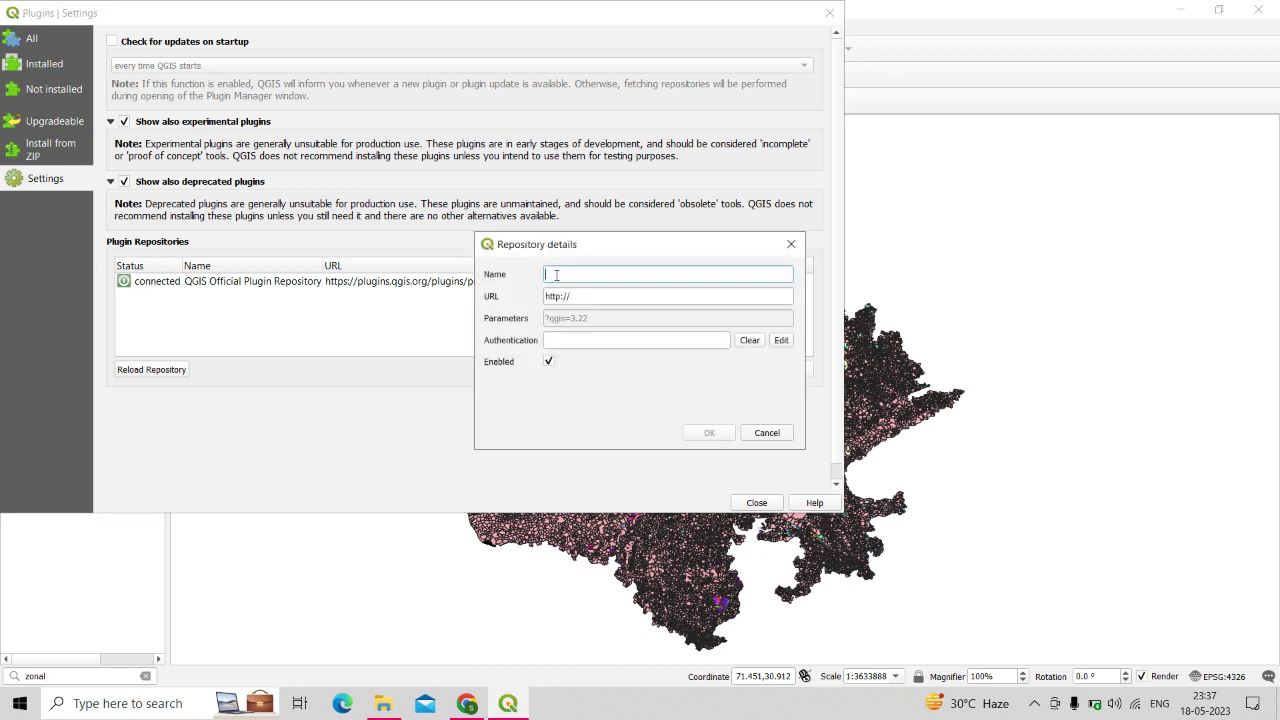
{"action": "type", "text": "dymaxio"}
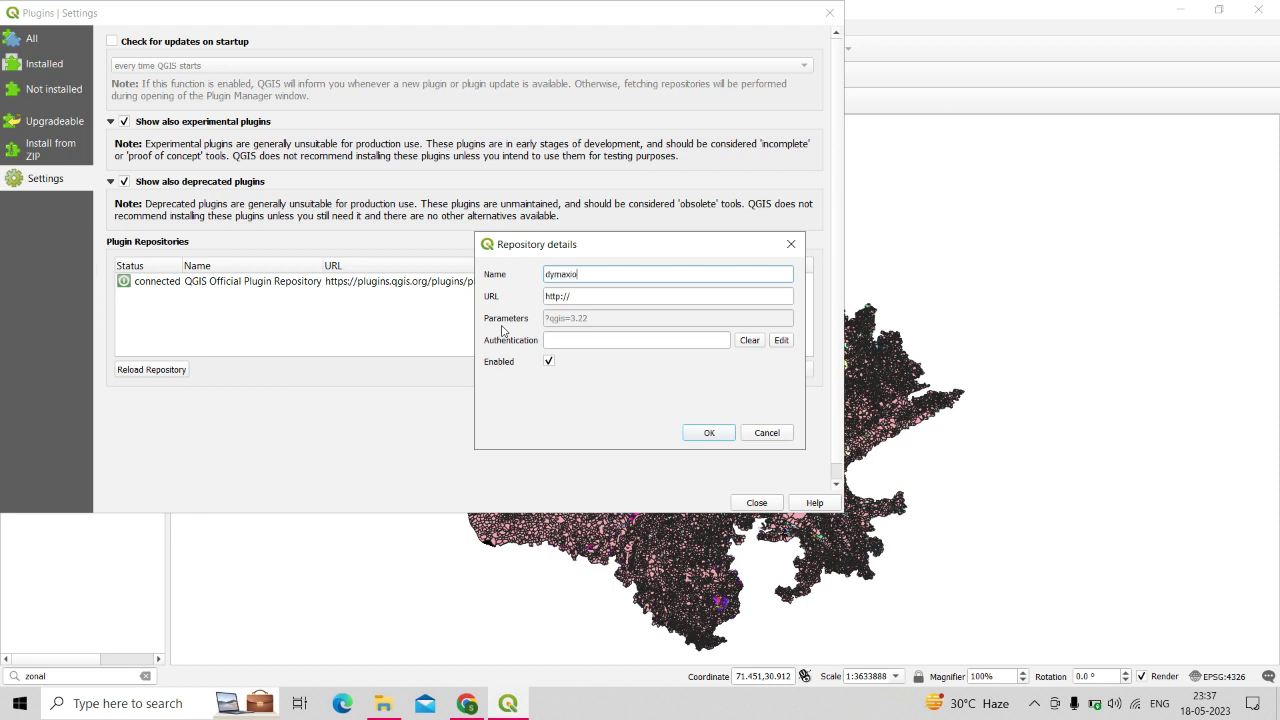
{"action": "type", "text": "n labs"}
{"action": "key", "text": "Tab"}
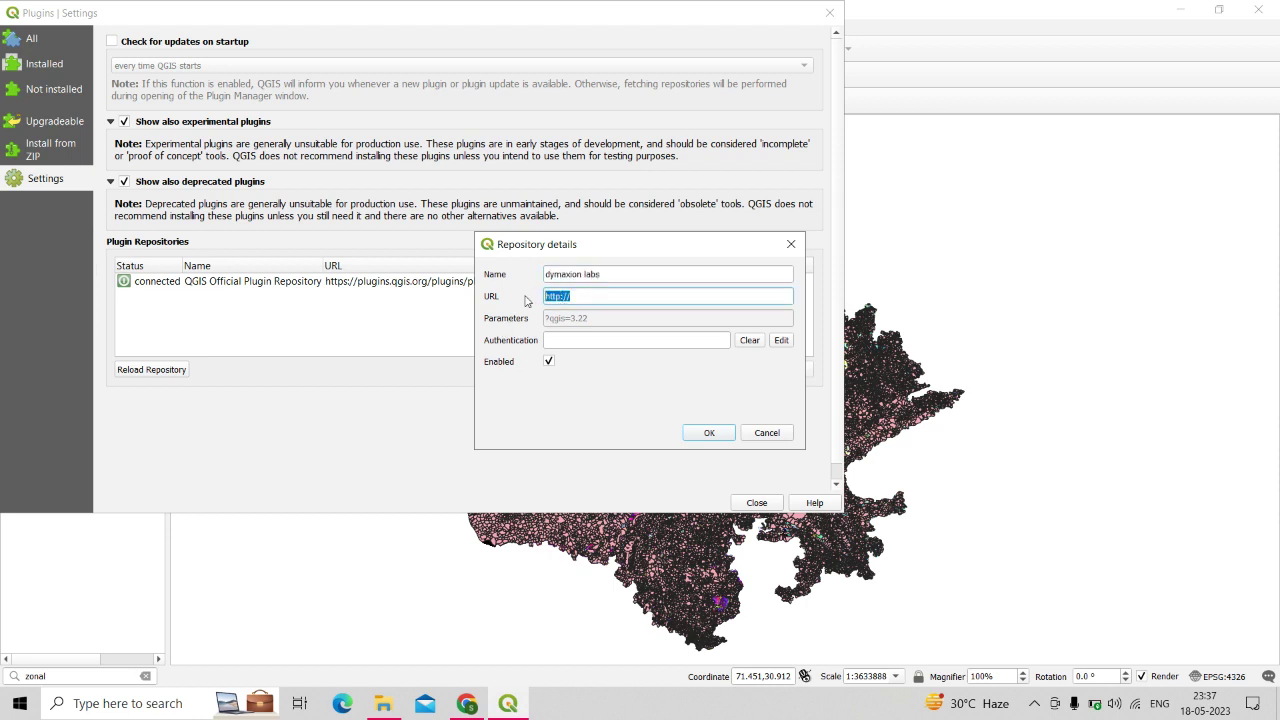
{"action": "key", "text": "ctrl+v"}
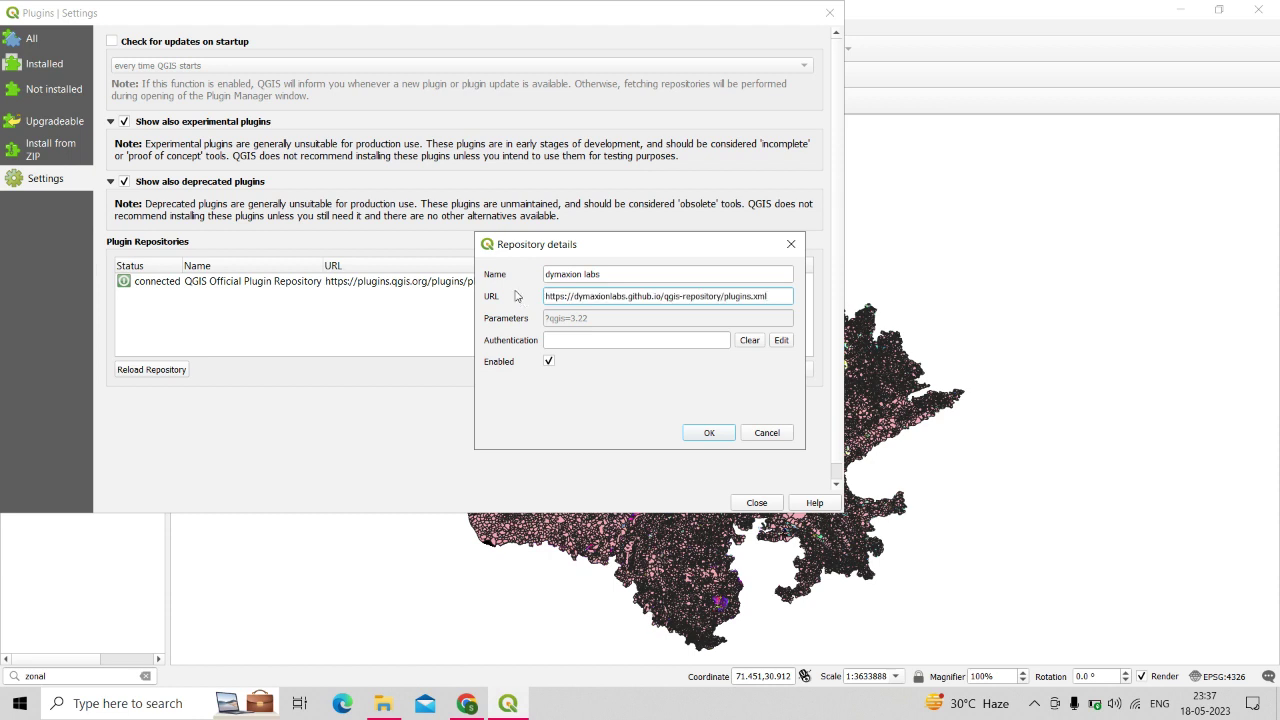
{"action": "left_click", "coordinate": [704, 434]}
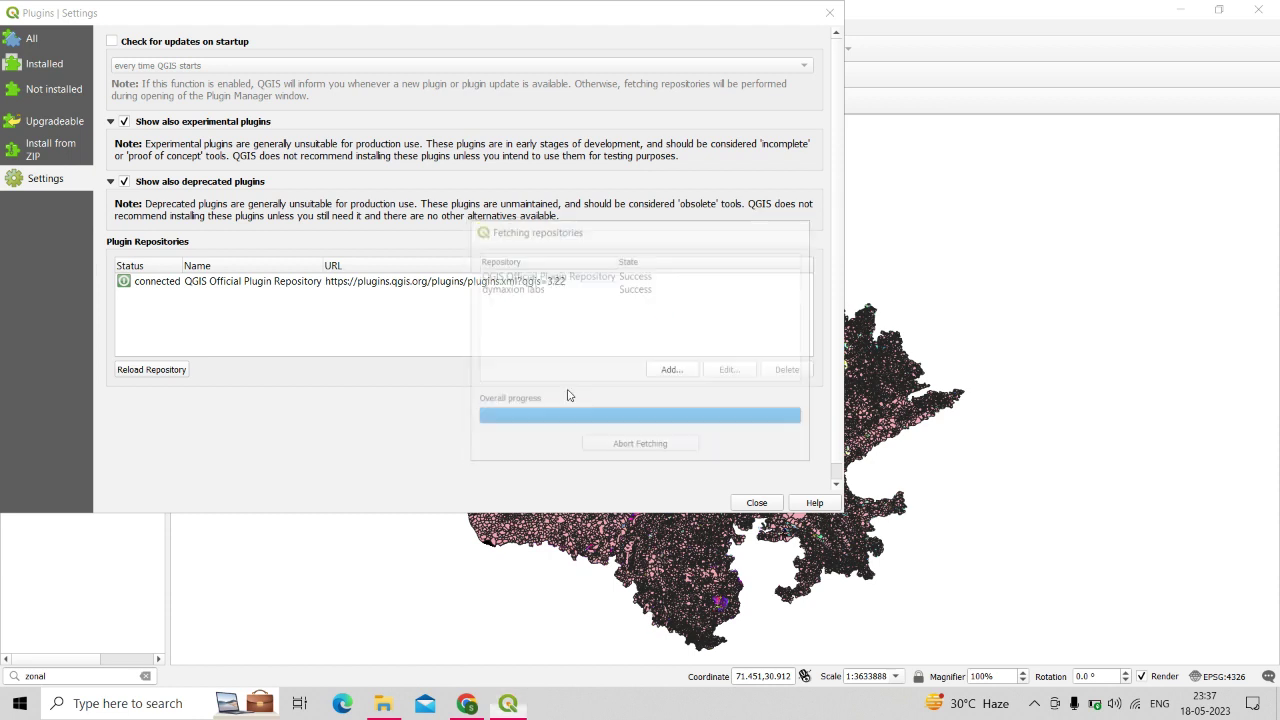
{"action": "left_click", "coordinate": [155, 281]}
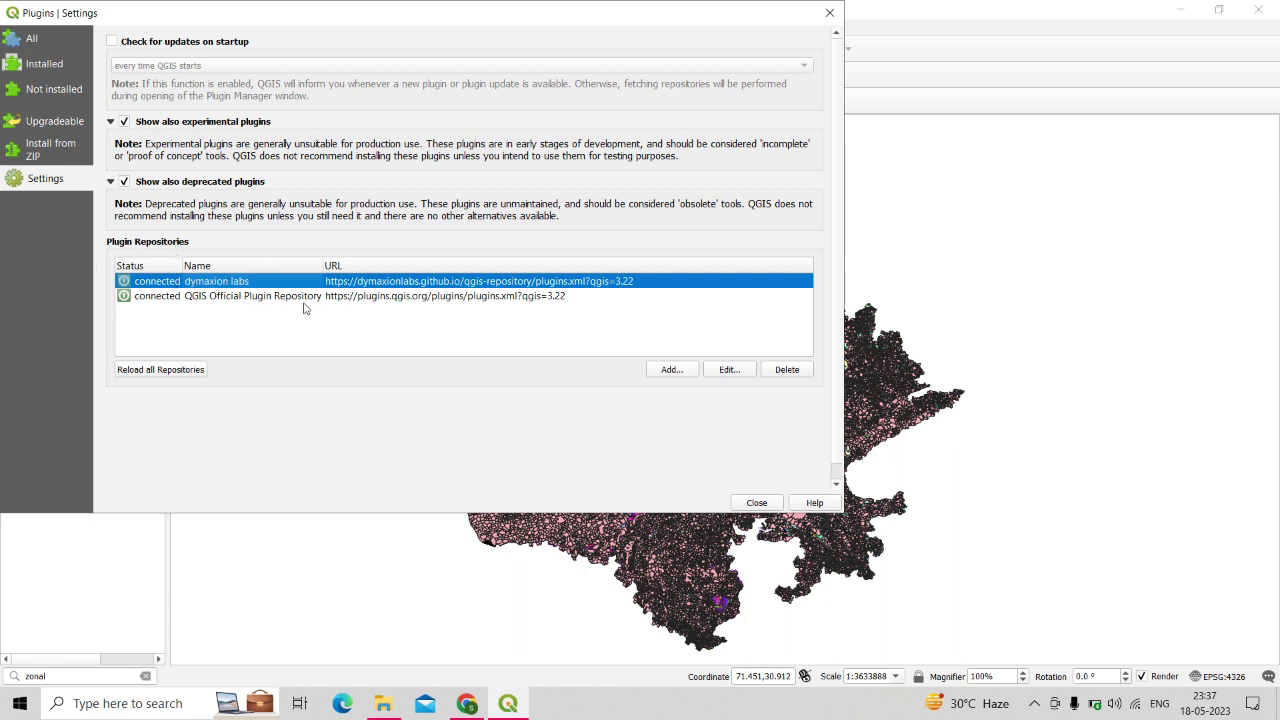
{"action": "key", "text": "alt+Tab"}
{"action": "left_click_drag", "start_coordinate": [153, 292], "coordinate": [555, 295]}
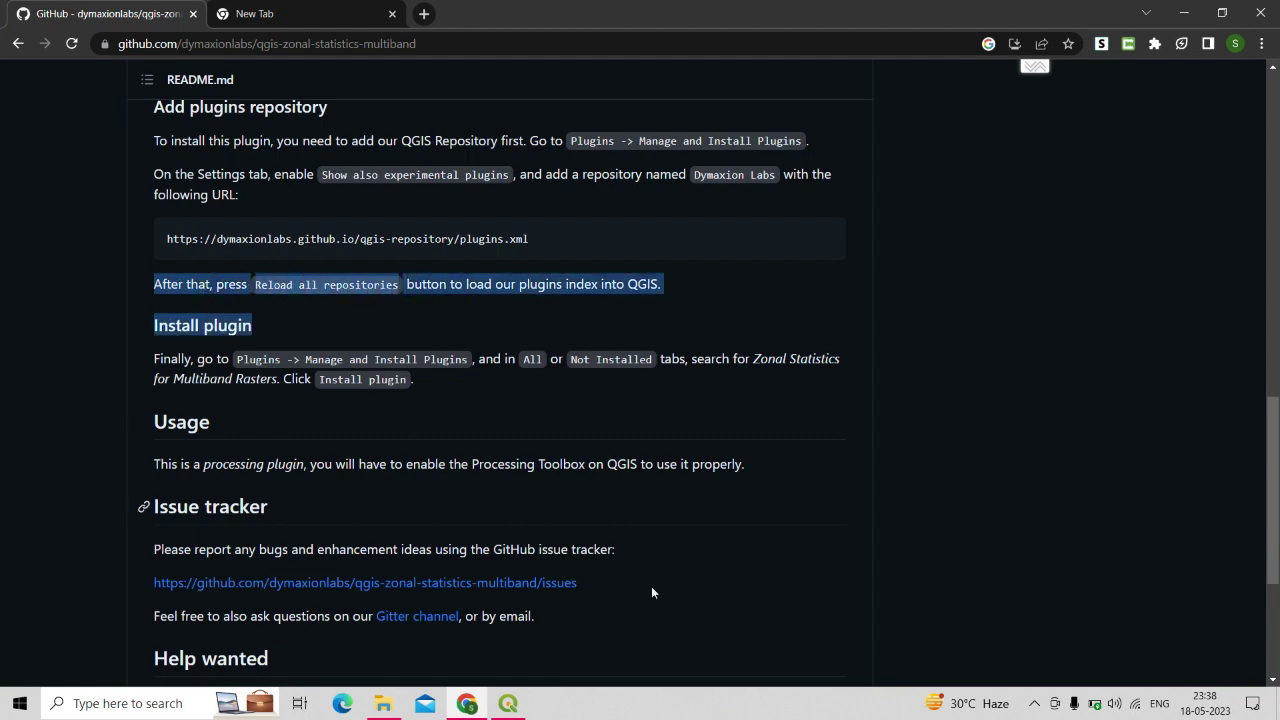
Reload all plugin repositories, note the plugin name to search for, and close the plugin manager.
{"action": "key", "text": "alt+Tab"}
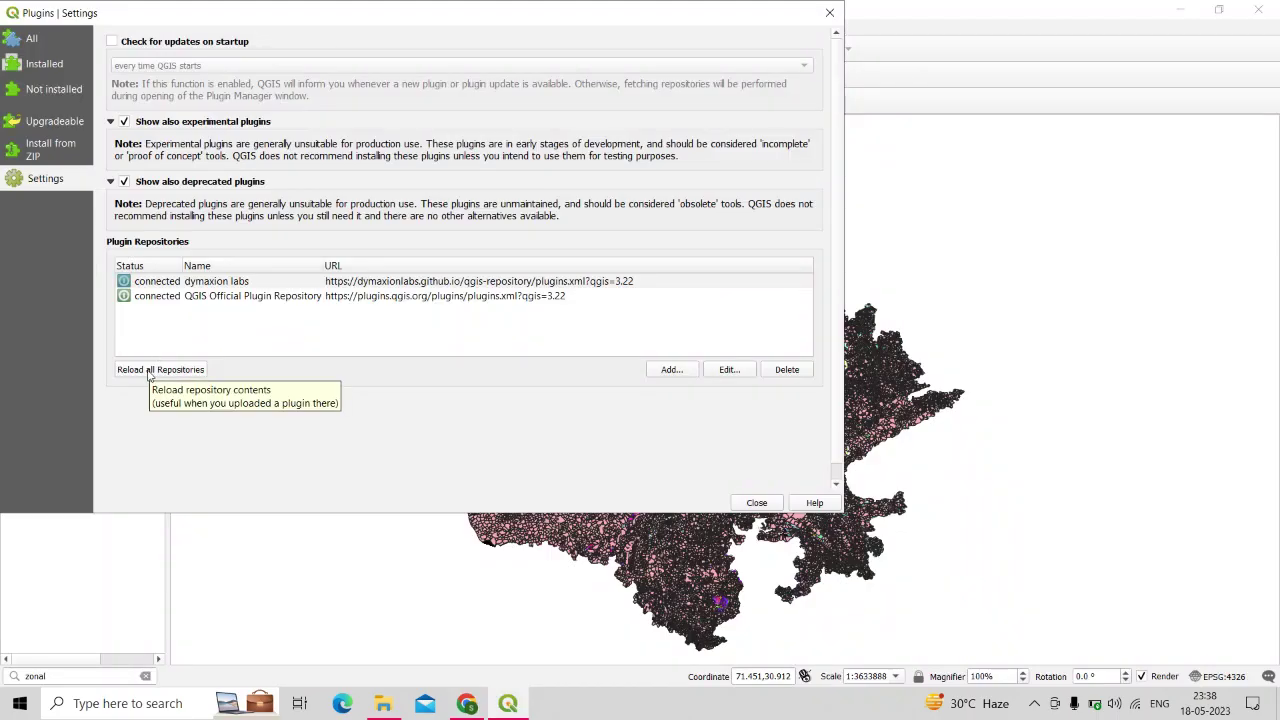
{"action": "left_click", "coordinate": [148, 372]}
{"action": "key", "text": "alt+Tab"}
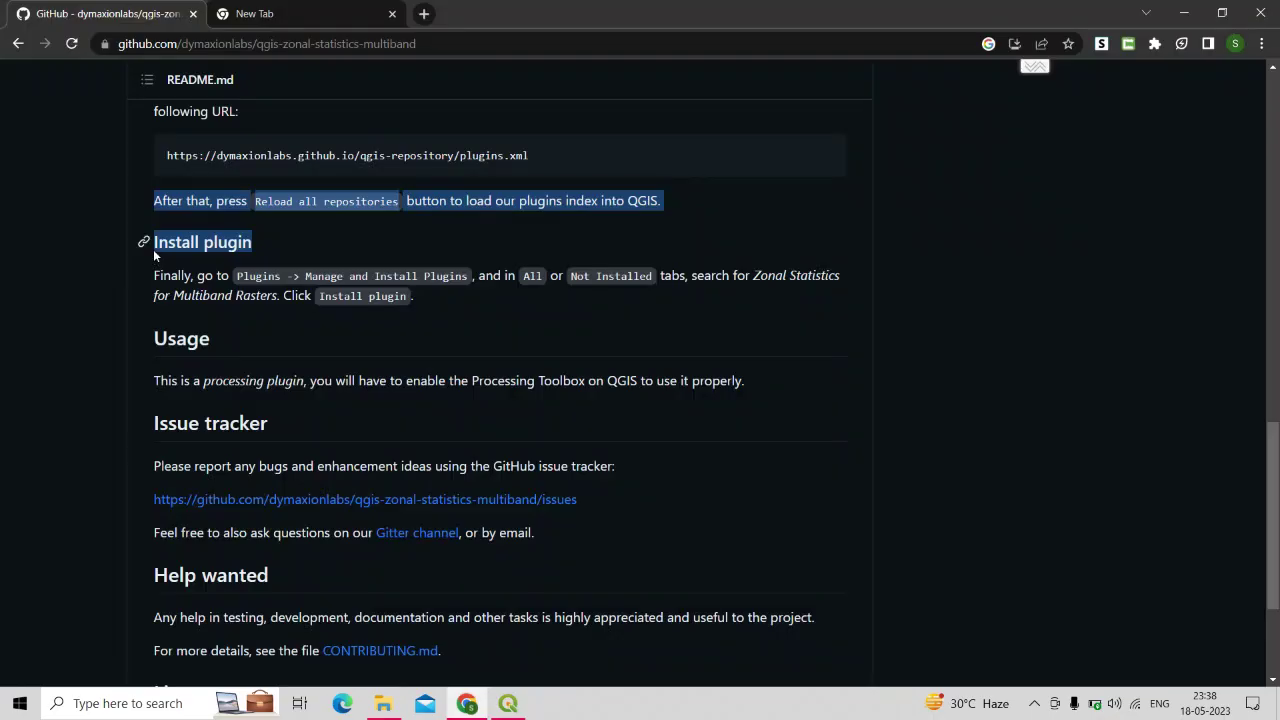
{"action": "left_click_drag", "start_coordinate": [161, 278], "coordinate": [466, 278]}
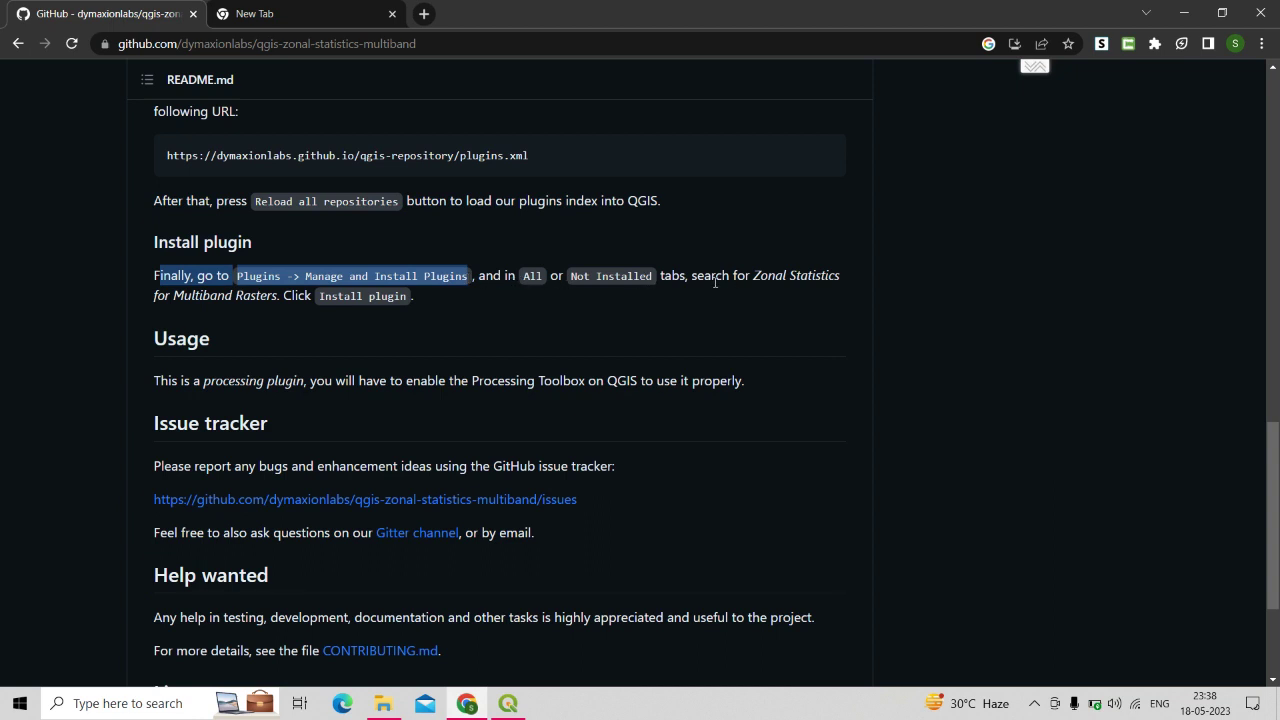
{"action": "left_click_drag", "start_coordinate": [692, 280], "coordinate": [860, 283]}
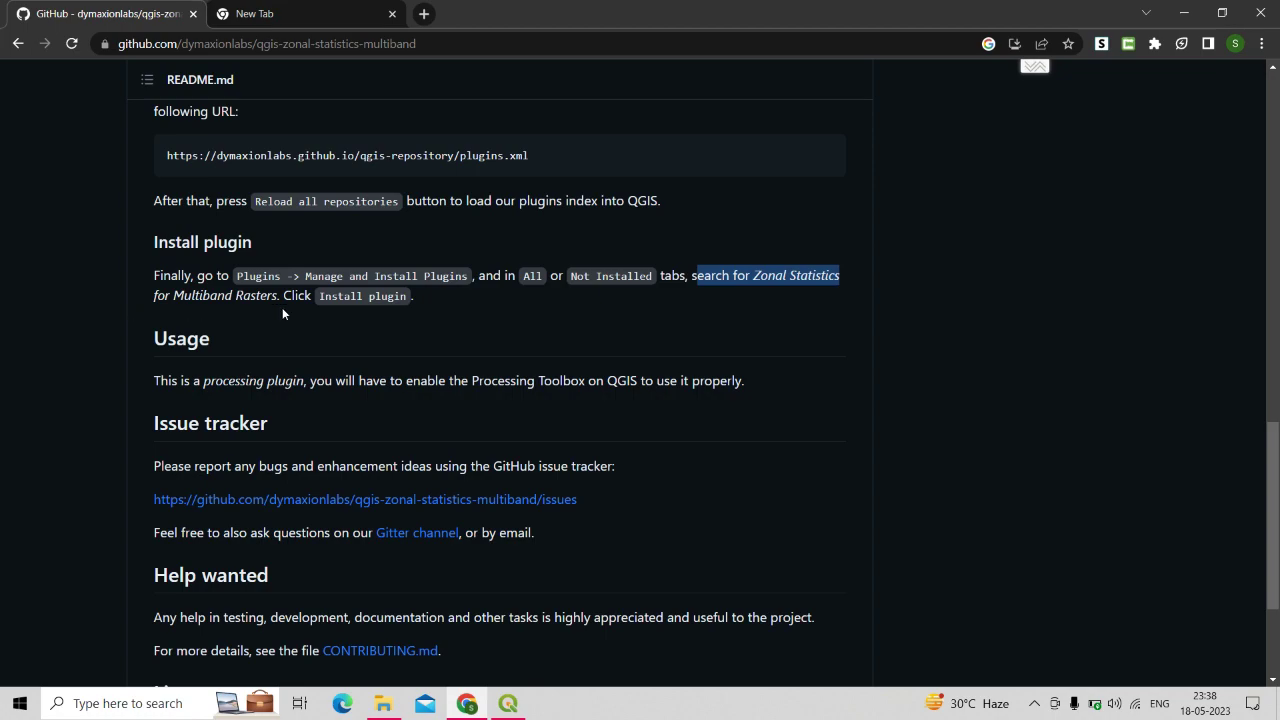
{"action": "left_click", "coordinate": [507, 704]}
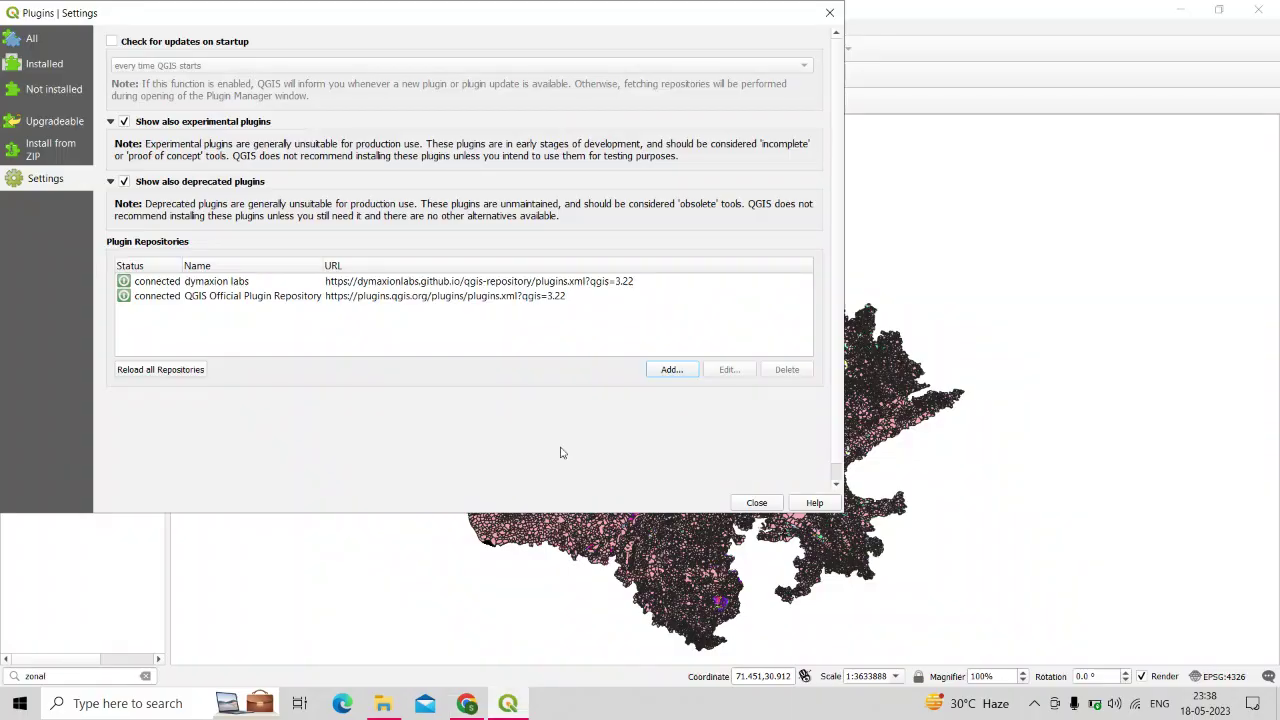
{"action": "left_click", "coordinate": [830, 12]}
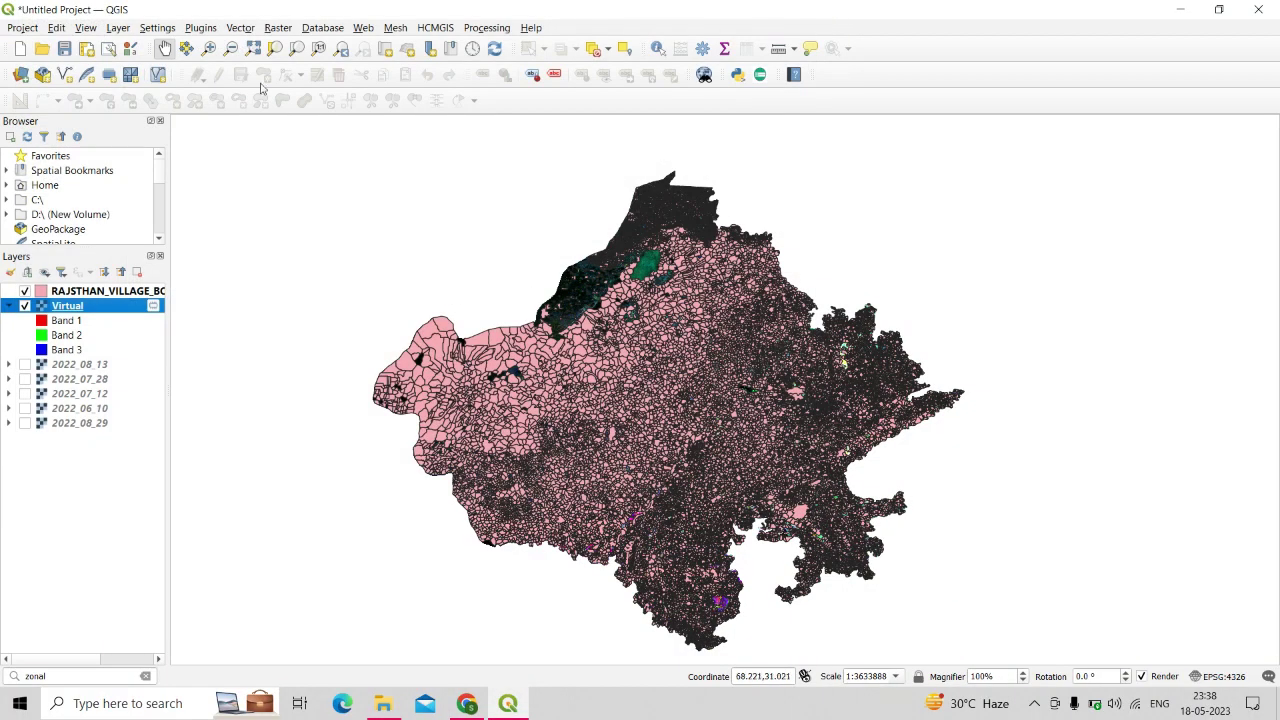
Search 'zona' and install the experimental Zonal Statistics for Multiband Rasters plugin, version 0.1.1.
{"action": "left_click", "coordinate": [203, 31]}
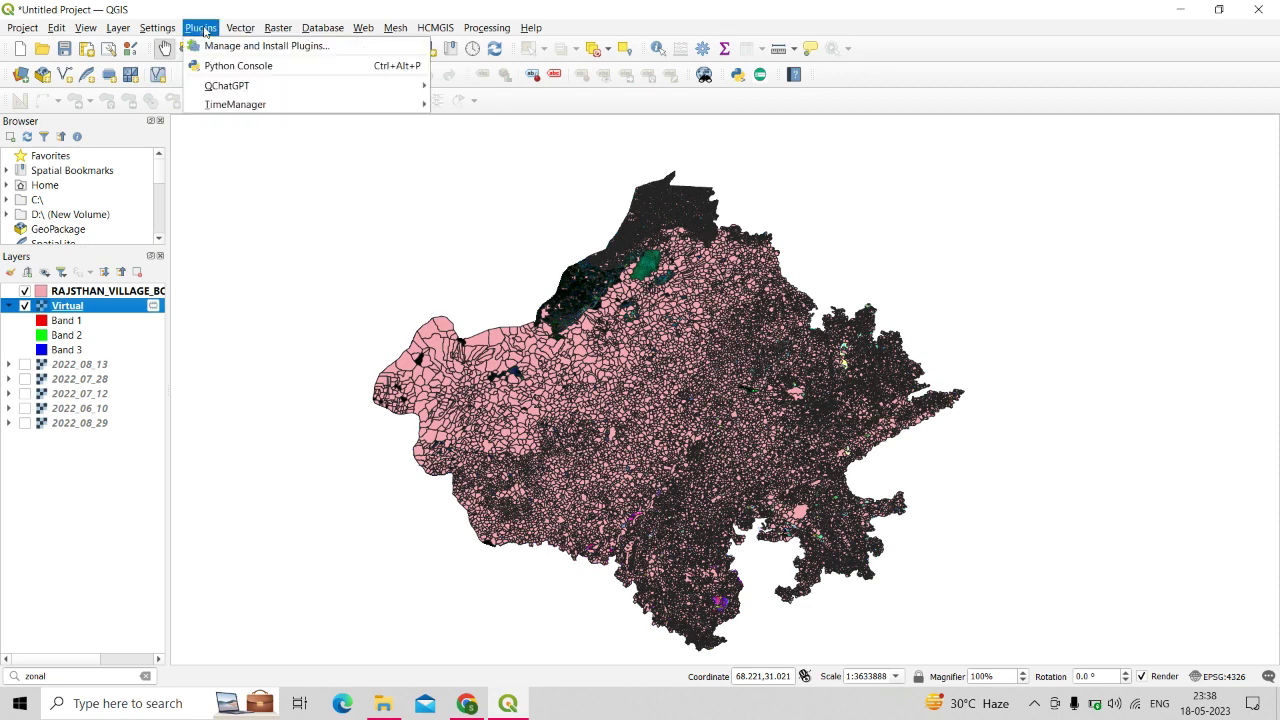
{"action": "left_click", "coordinate": [228, 50]}
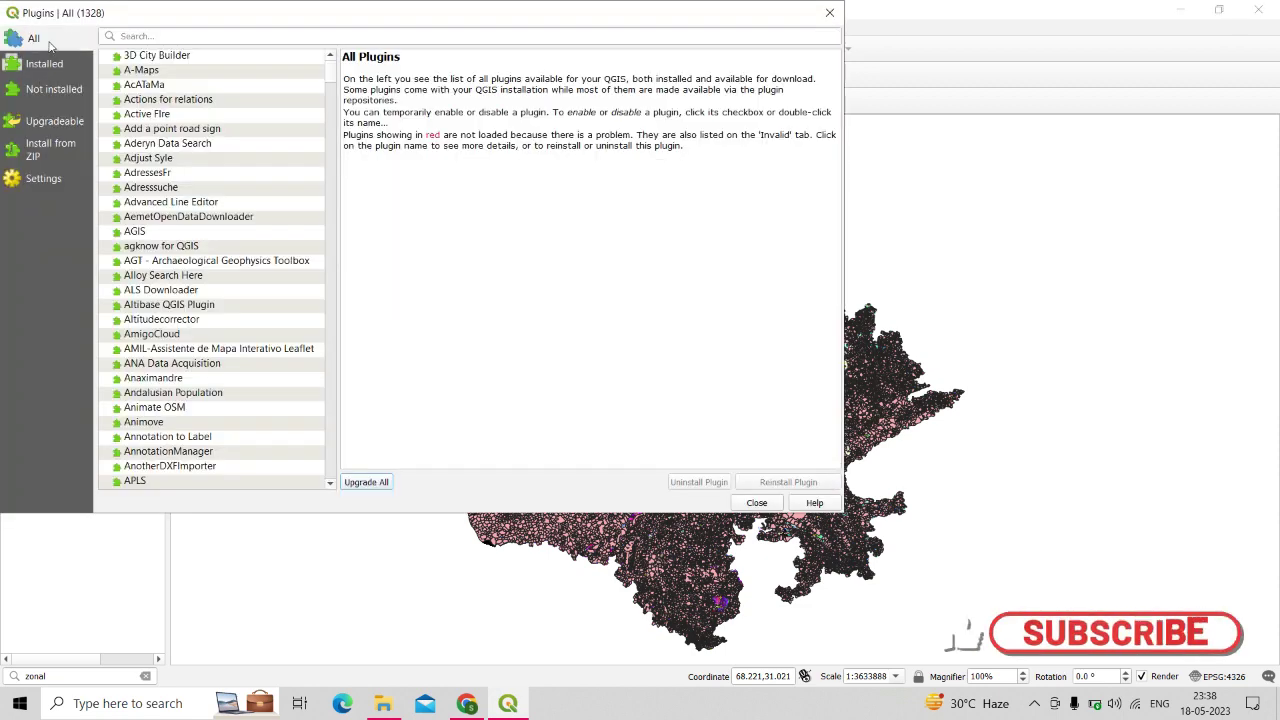
{"action": "left_click", "coordinate": [197, 44]}
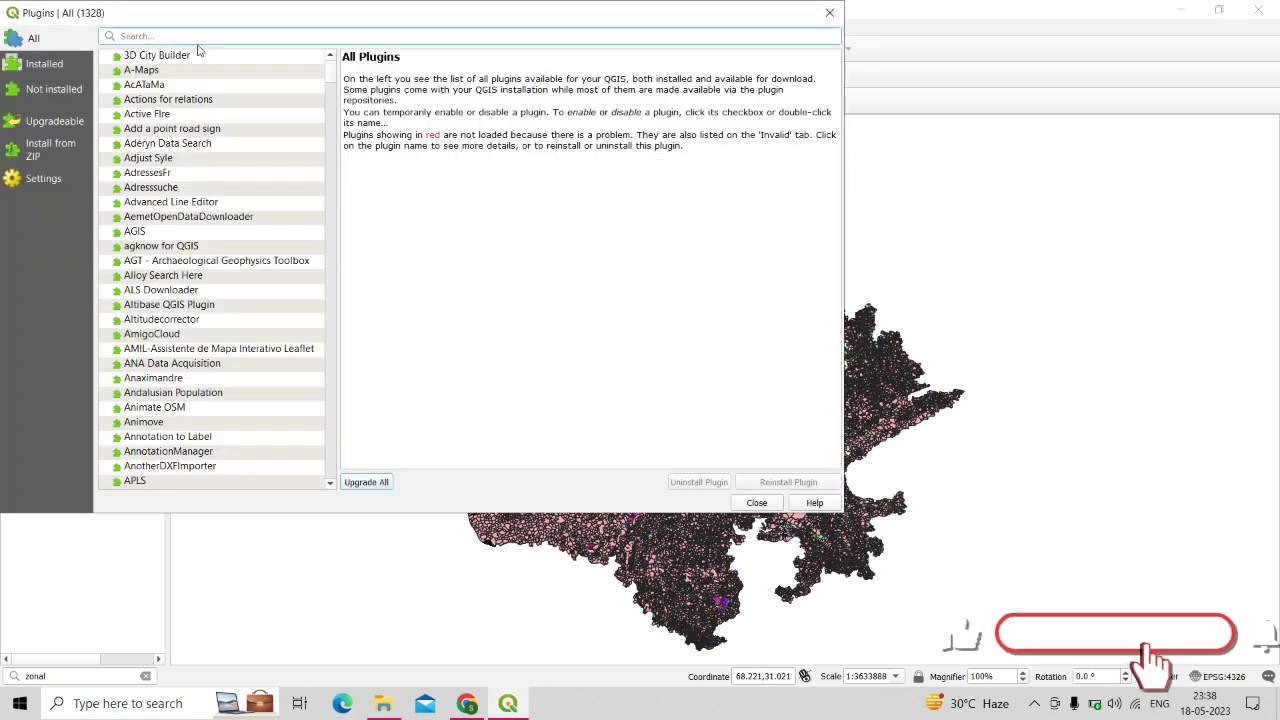
{"action": "type", "text": "zona"}
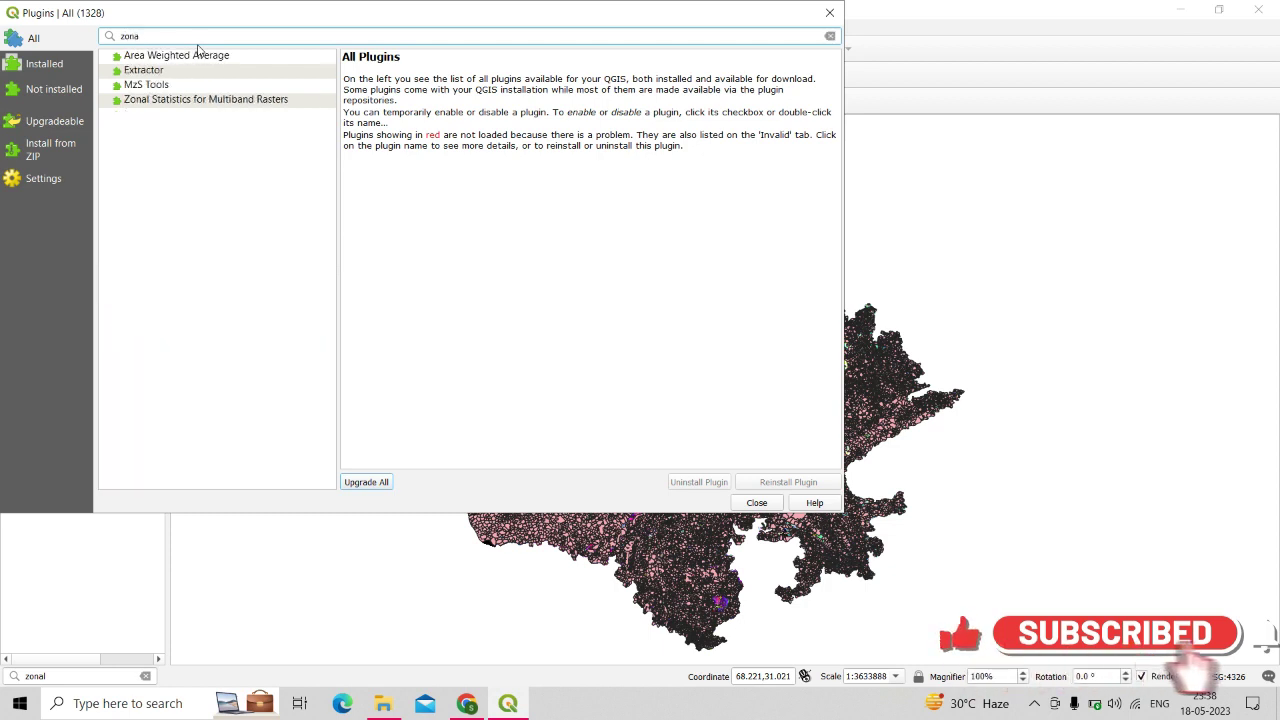
{"action": "left_click", "coordinate": [236, 102]}
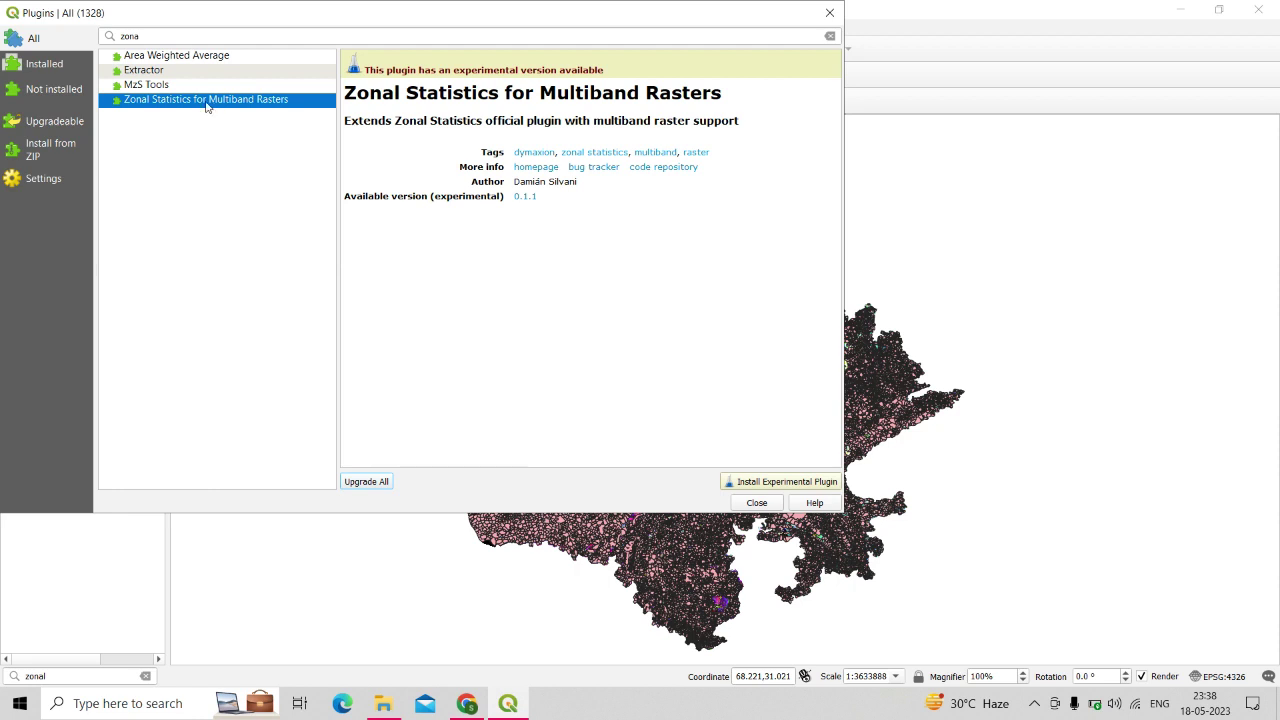
{"action": "left_click_drag", "start_coordinate": [368, 71], "coordinate": [641, 71]}
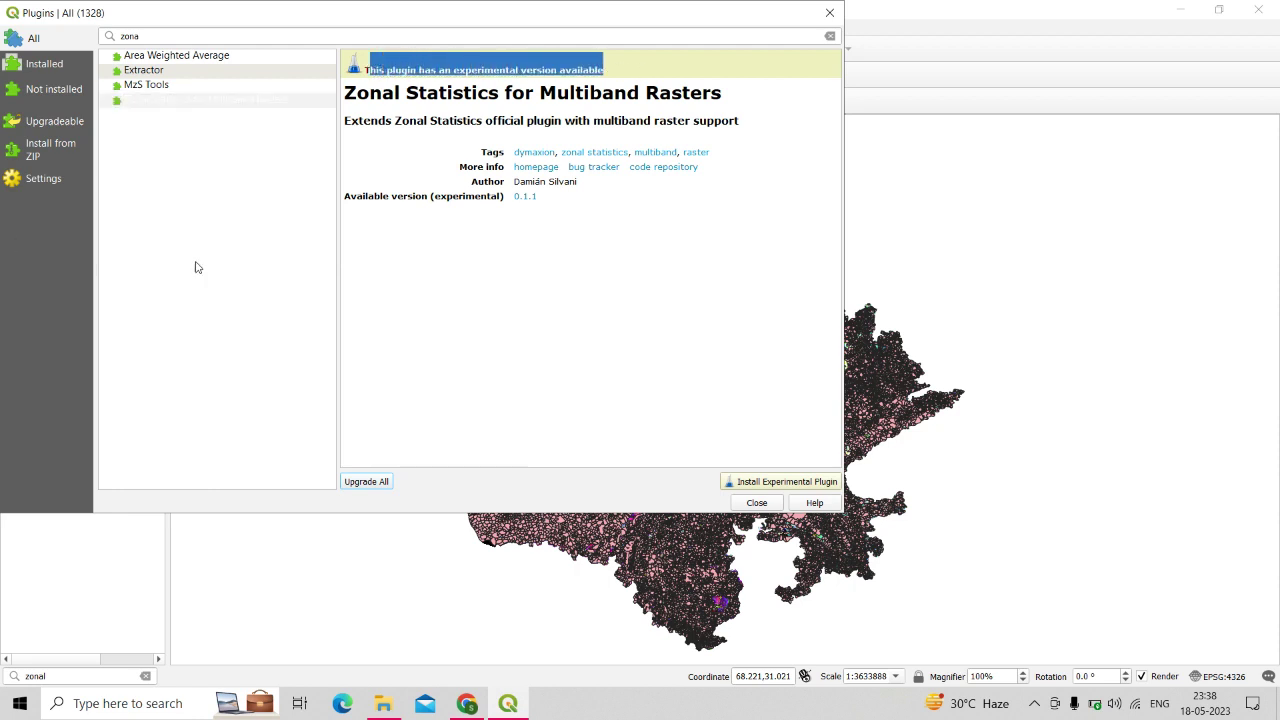
{"action": "left_click", "coordinate": [423, 92]}
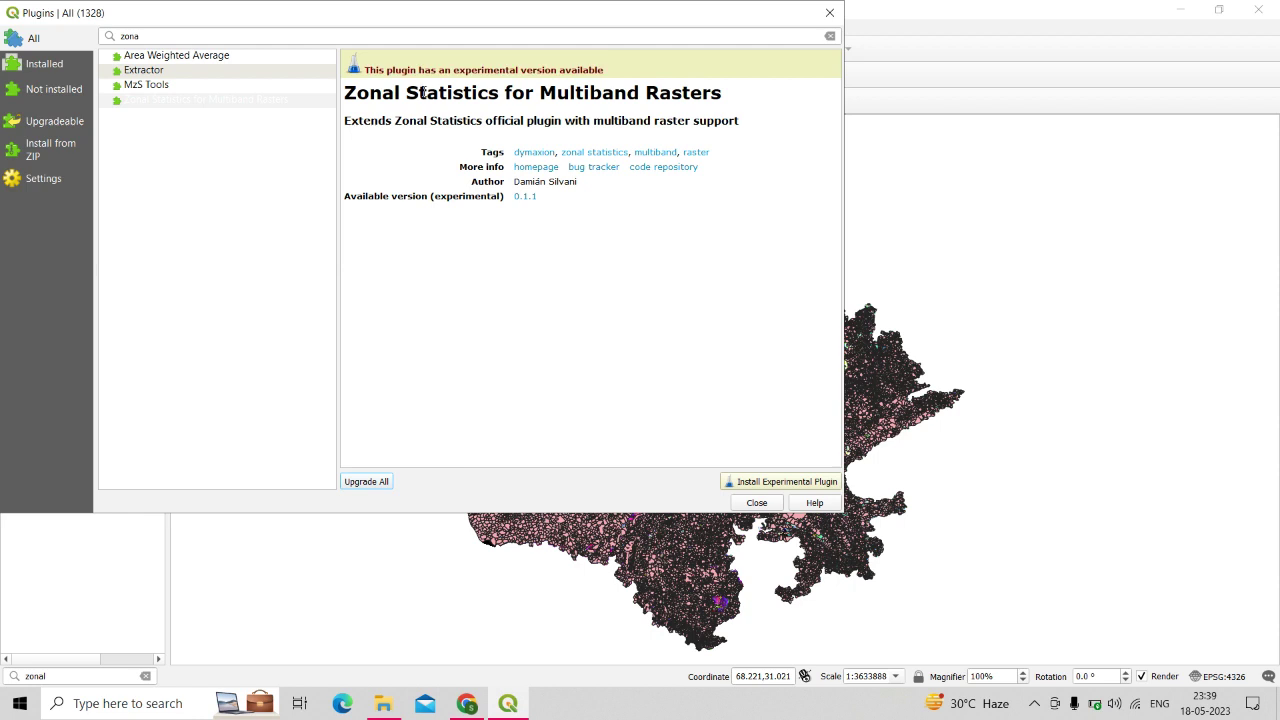
{"action": "left_click", "coordinate": [768, 484]}
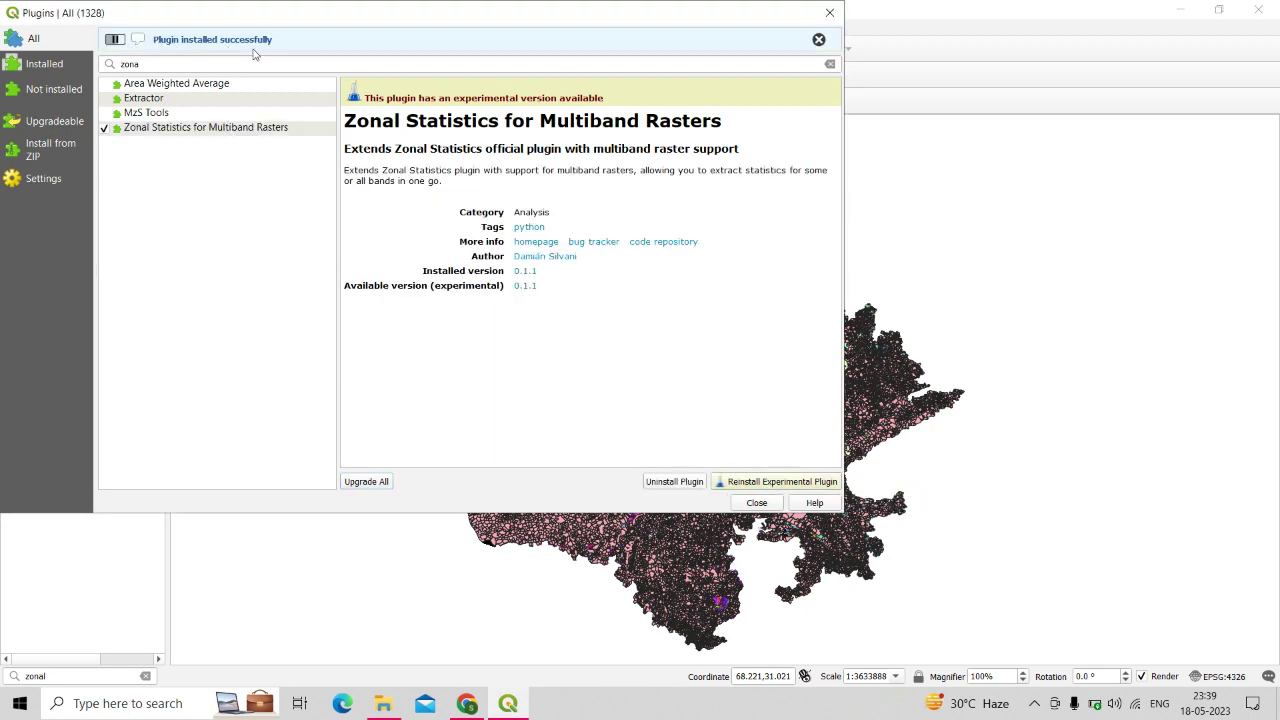
{"action": "left_click", "coordinate": [829, 13]}
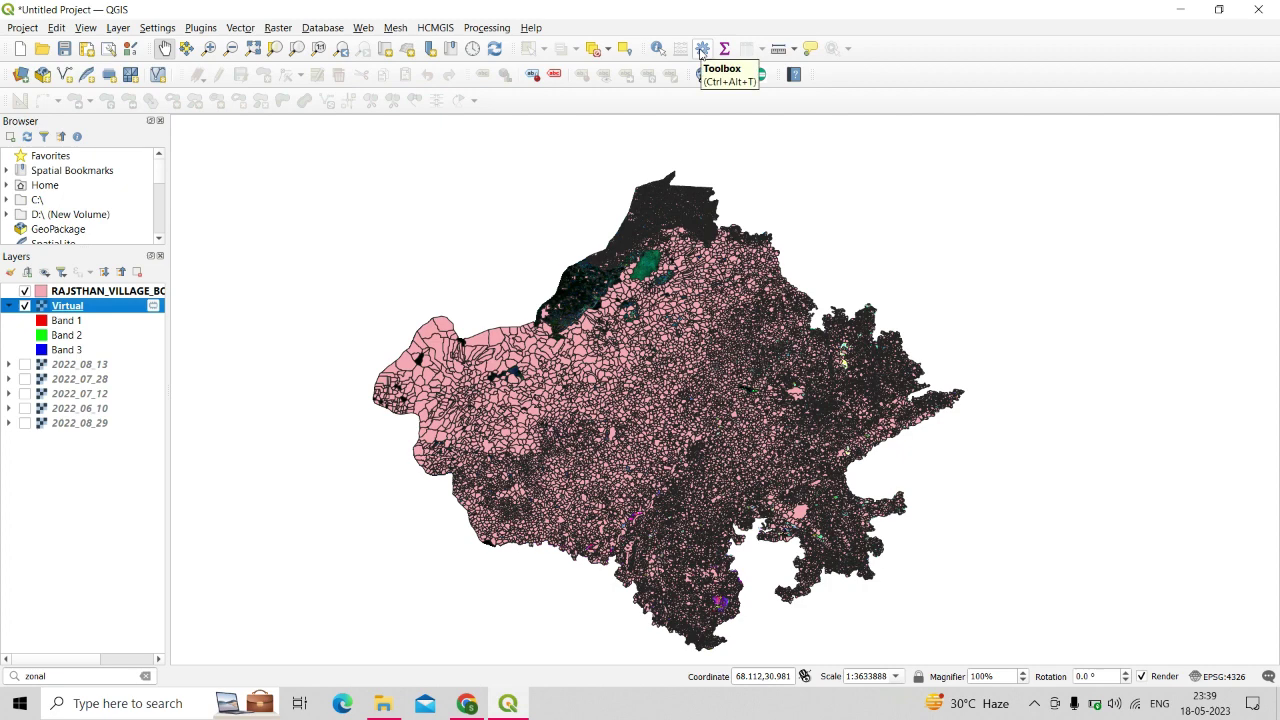
Launch Zonal statistics (multiband) from the Dymaxion Labs Raster analysis group in the Processing Toolbox.
{"action": "left_click", "coordinate": [702, 49]}
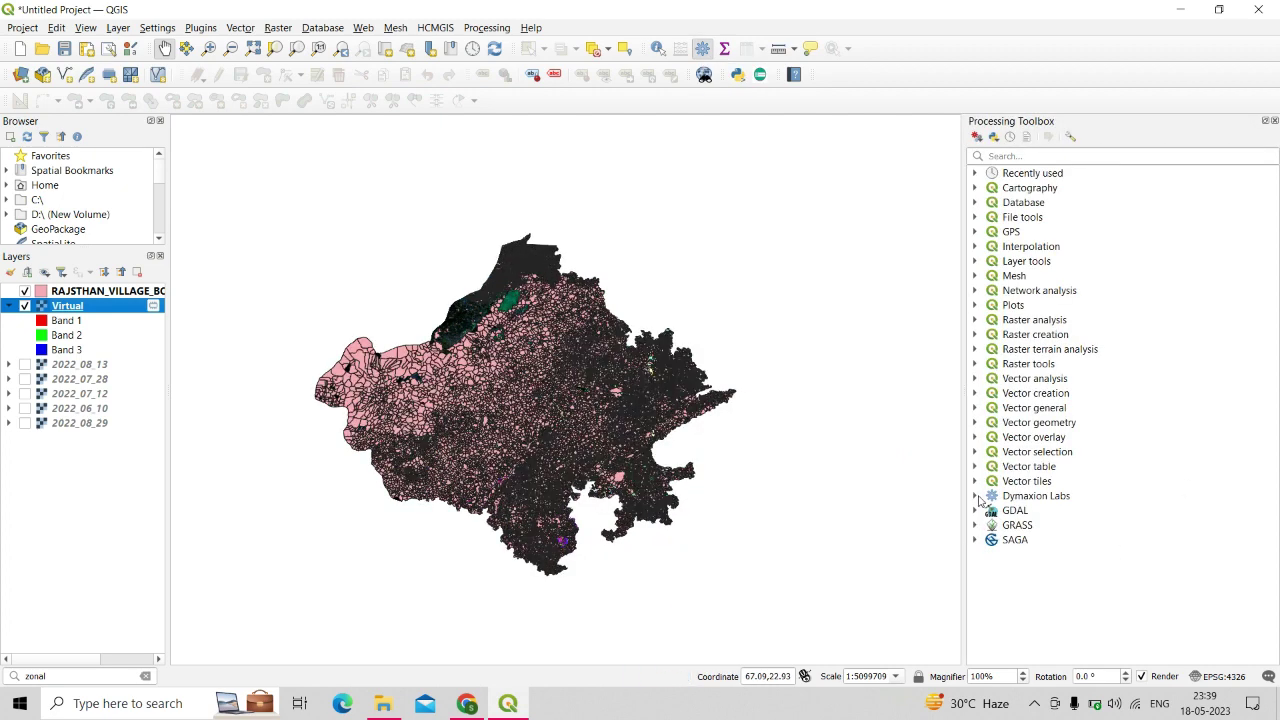
{"action": "left_click", "coordinate": [1021, 498]}
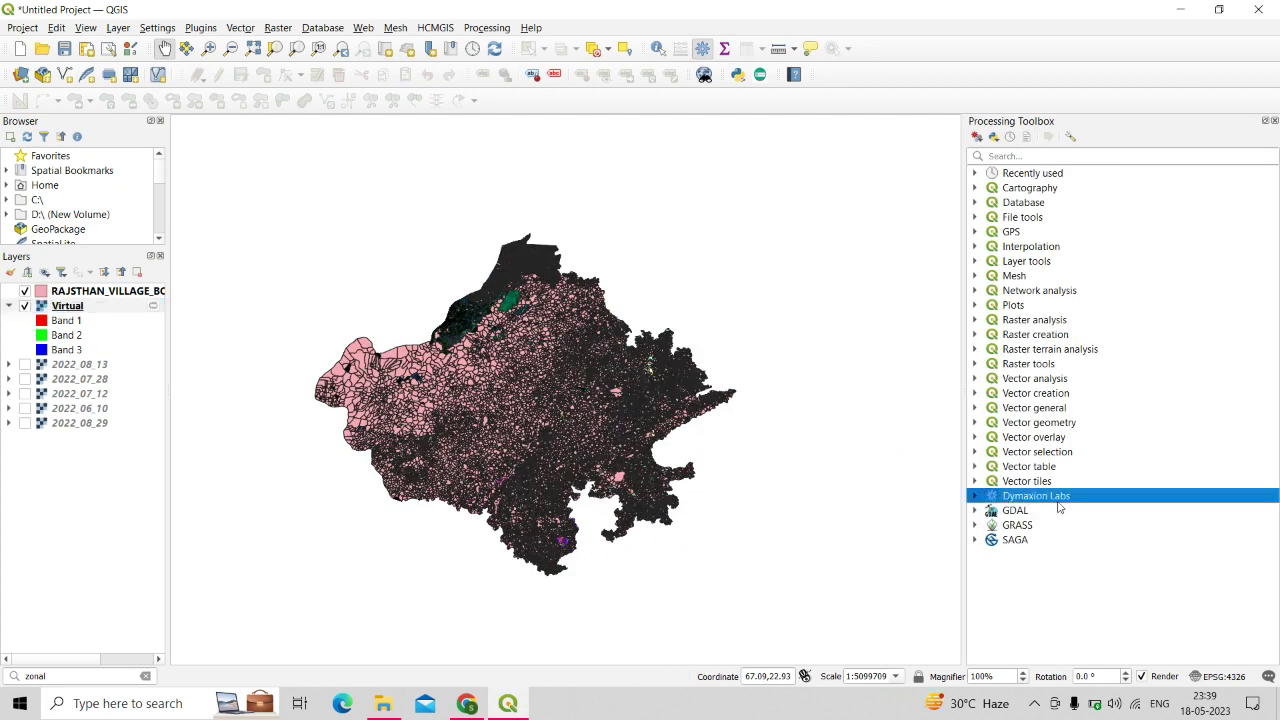
{"action": "left_click", "coordinate": [975, 496]}
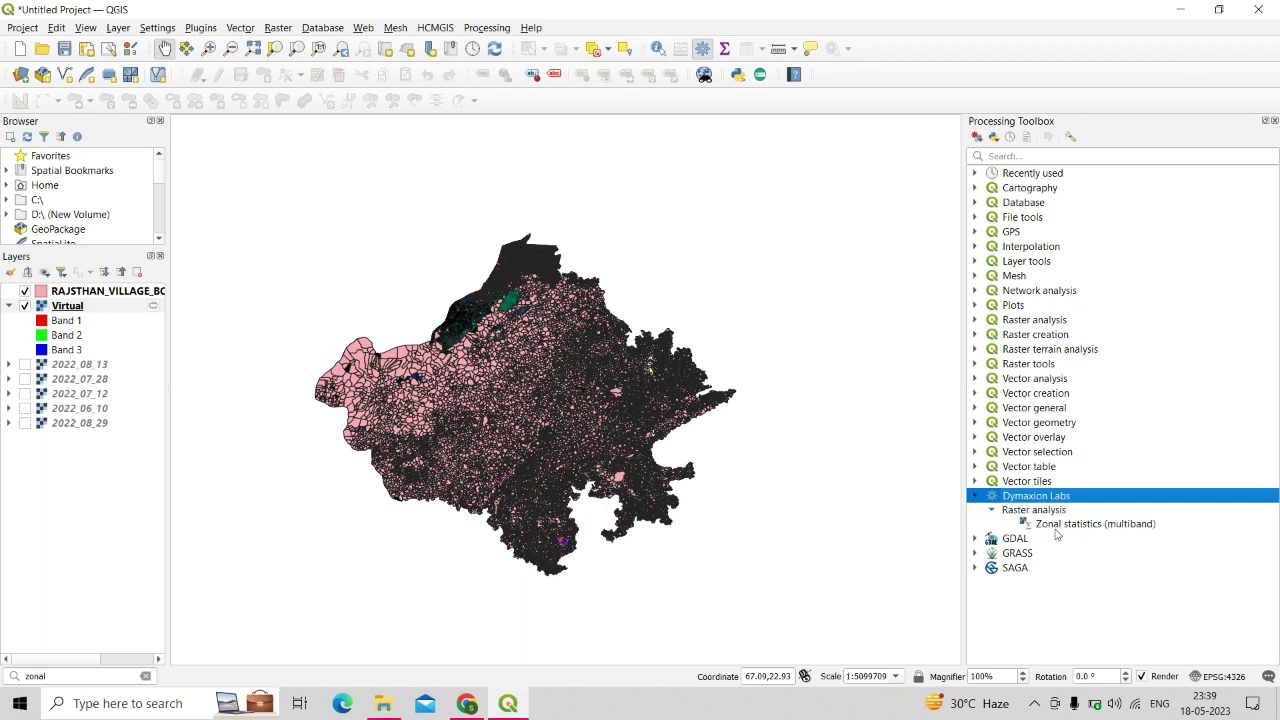
{"action": "double_click", "coordinate": [1054, 526]}
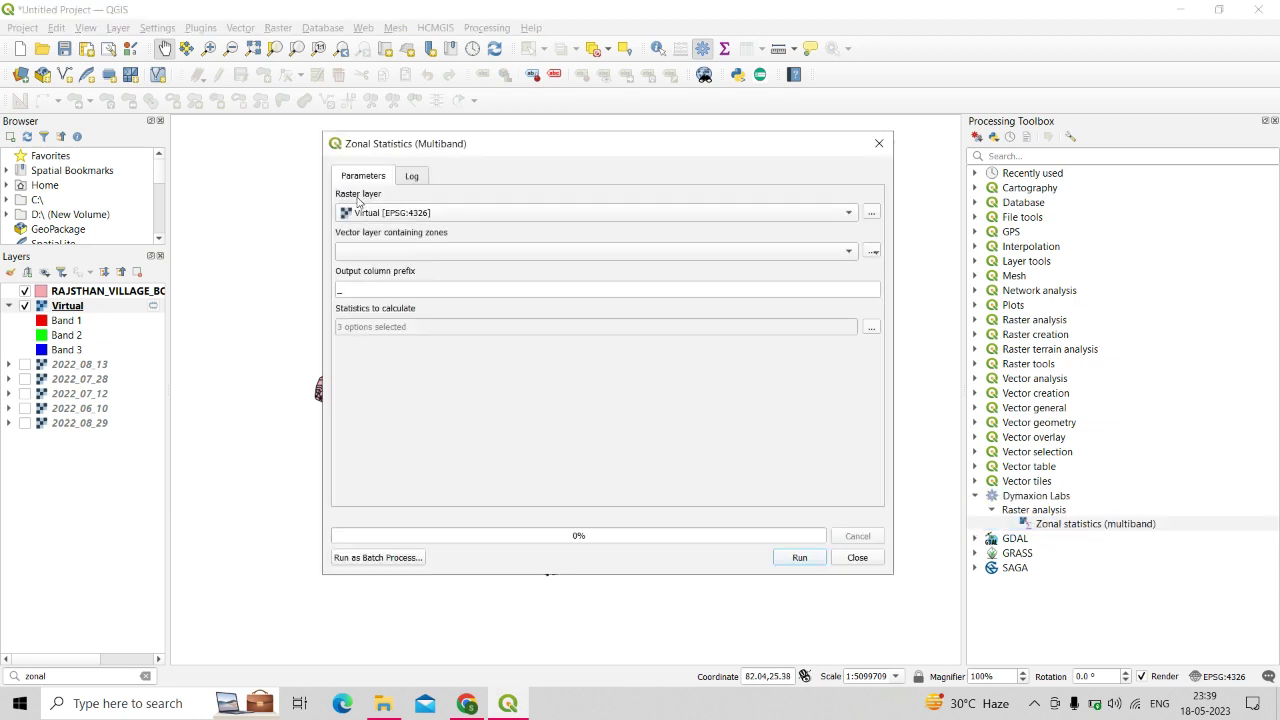
Use the Virtual raster as input, RAJSTHAN_VILLAGE_BOUNDARY_12092022 as zones, and prefix 'zo'.
{"action": "left_click", "coordinate": [428, 216]}
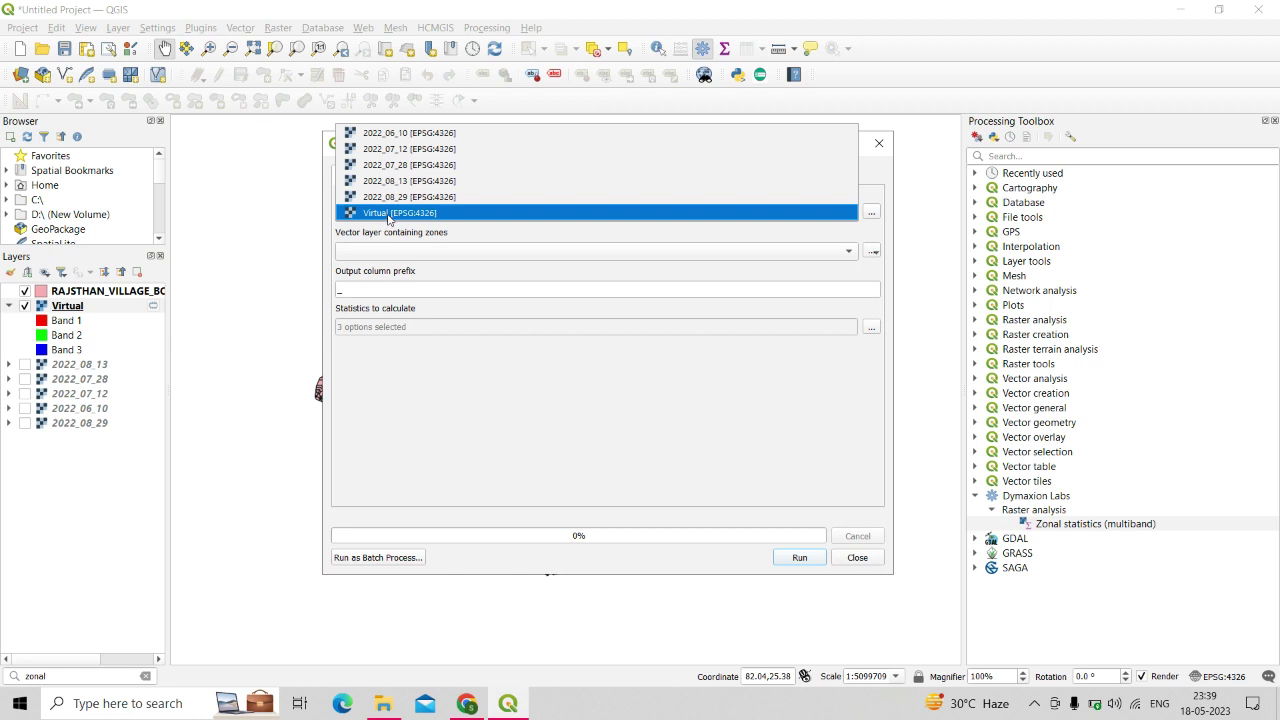
{"action": "left_click", "coordinate": [389, 213]}
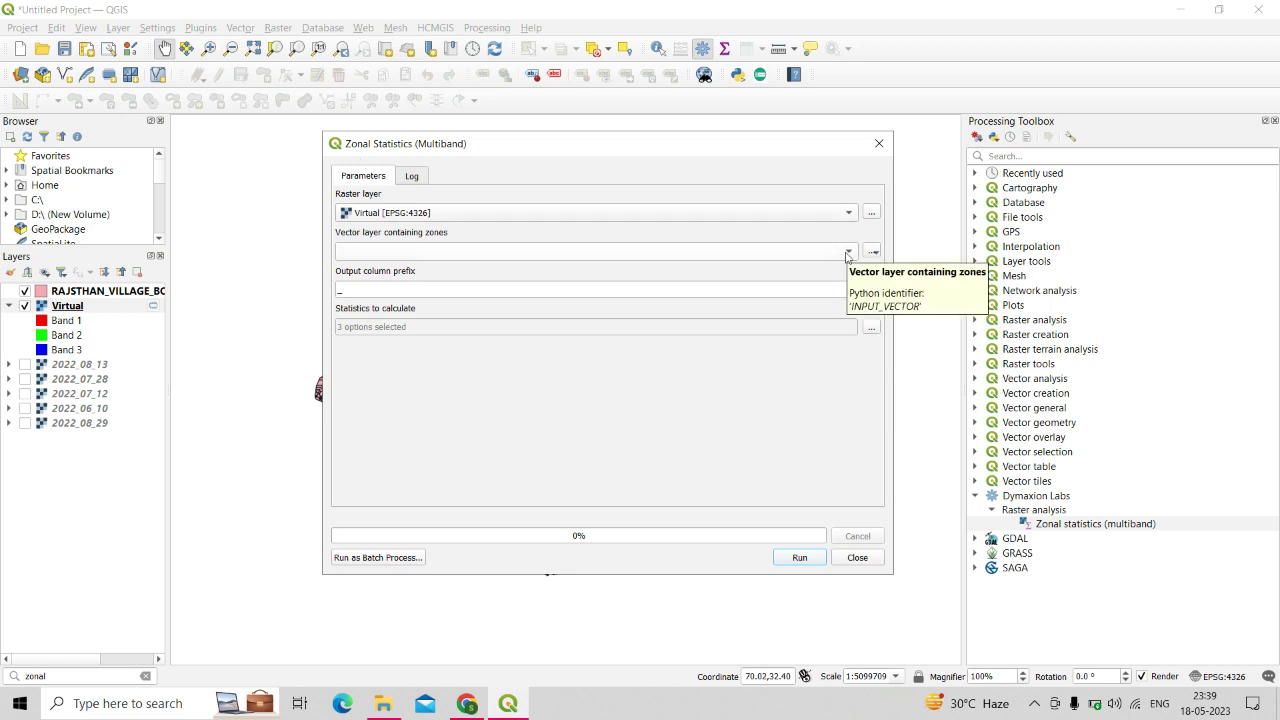
{"action": "left_click", "coordinate": [846, 256]}
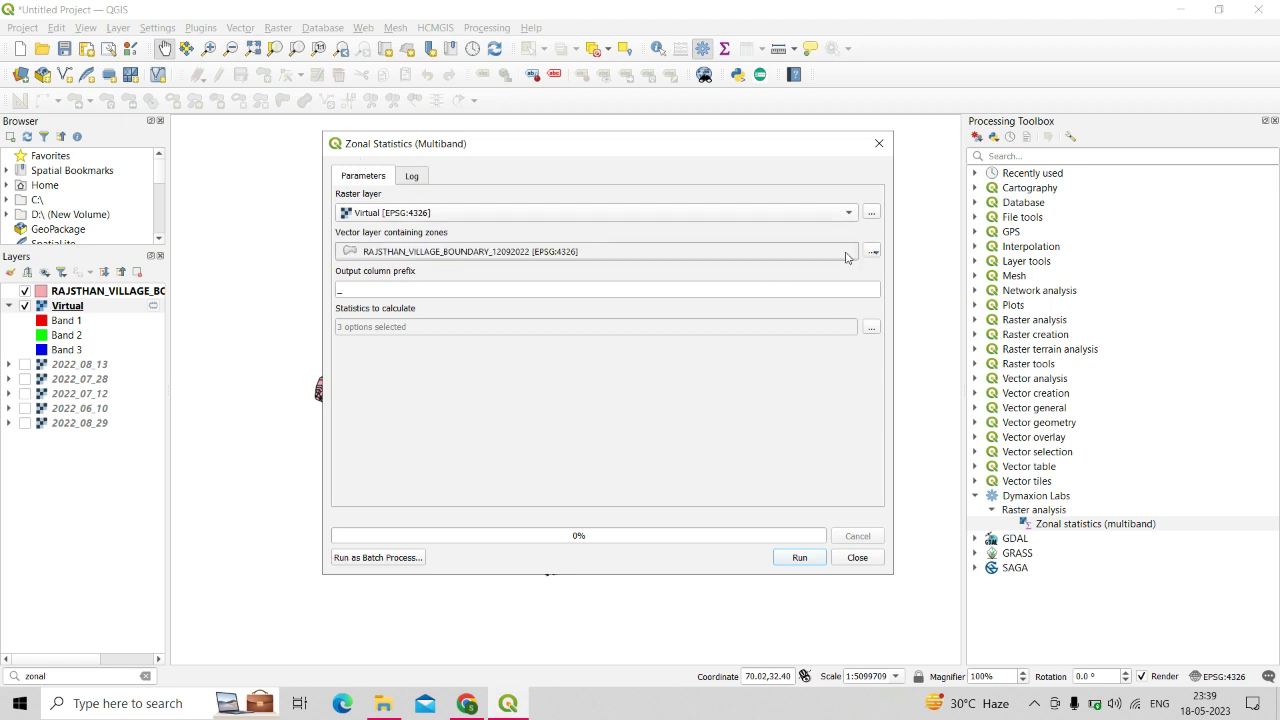
{"action": "left_click", "coordinate": [391, 255]}
{"action": "left_click", "coordinate": [392, 287]}
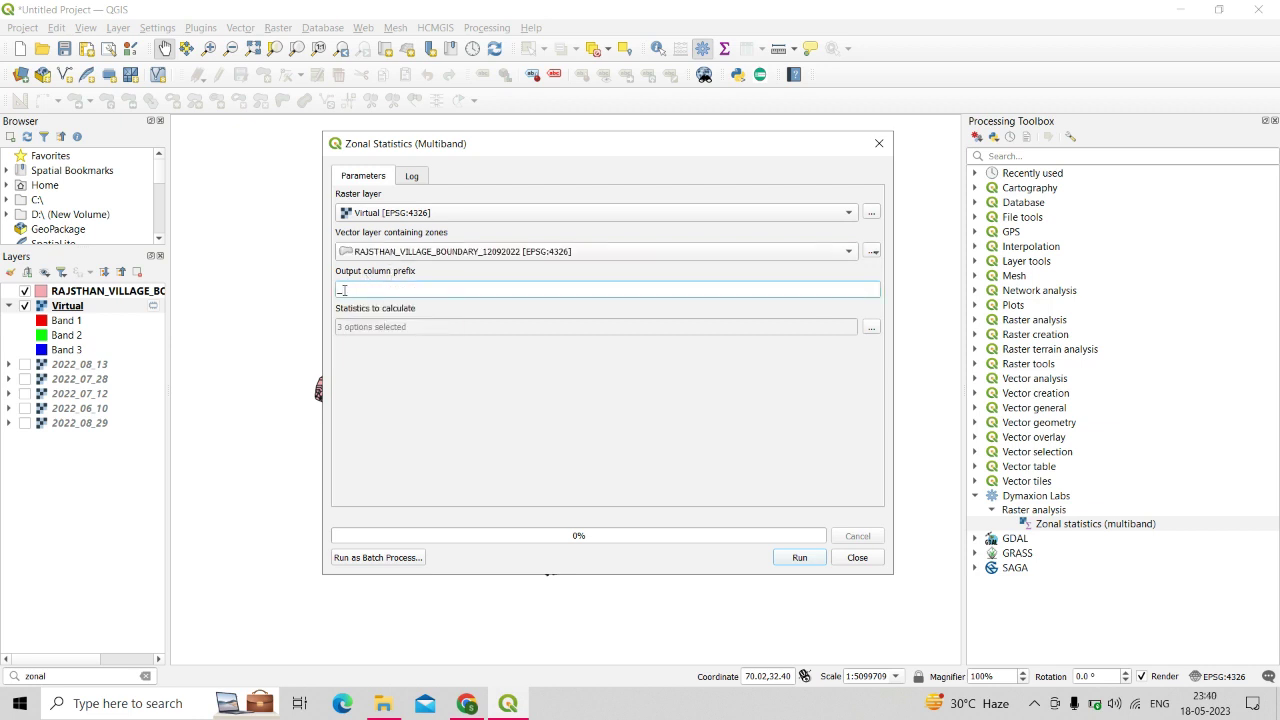
{"action": "key", "text": "BackSpace"}
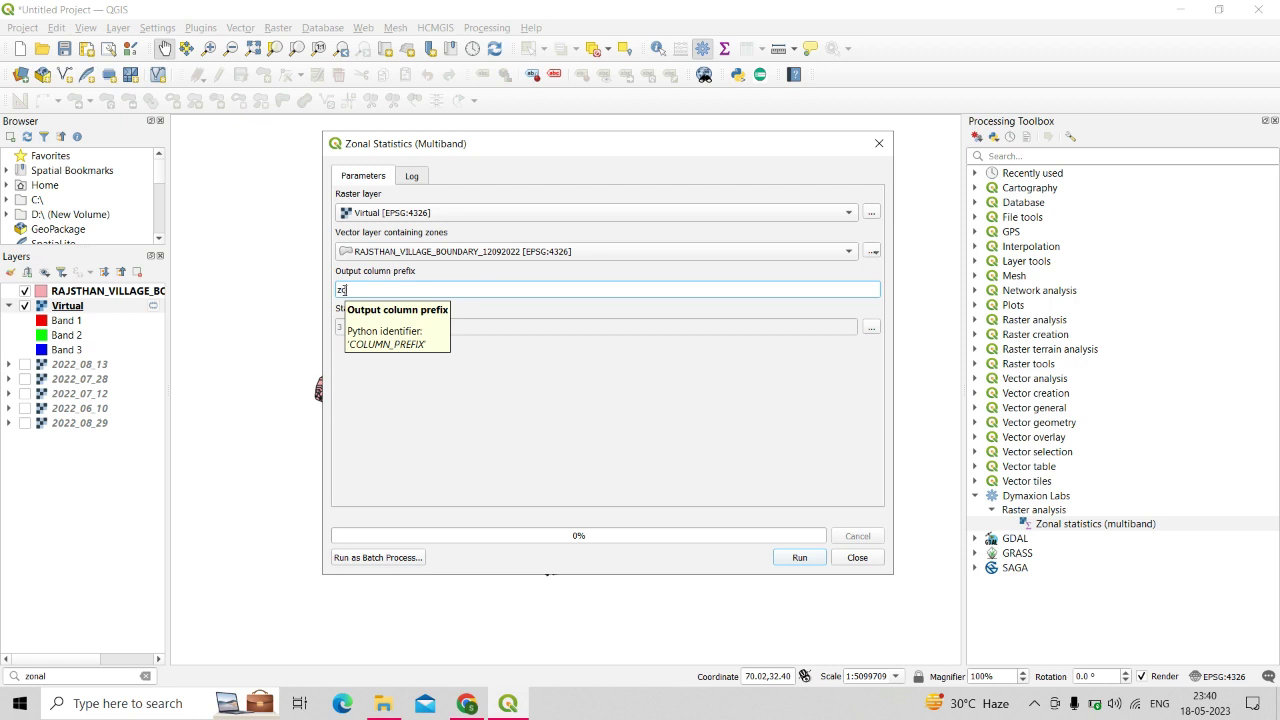
Calculate only the Mean statistic, run the tool, and close the dialog.
{"action": "left_click", "coordinate": [871, 327]}
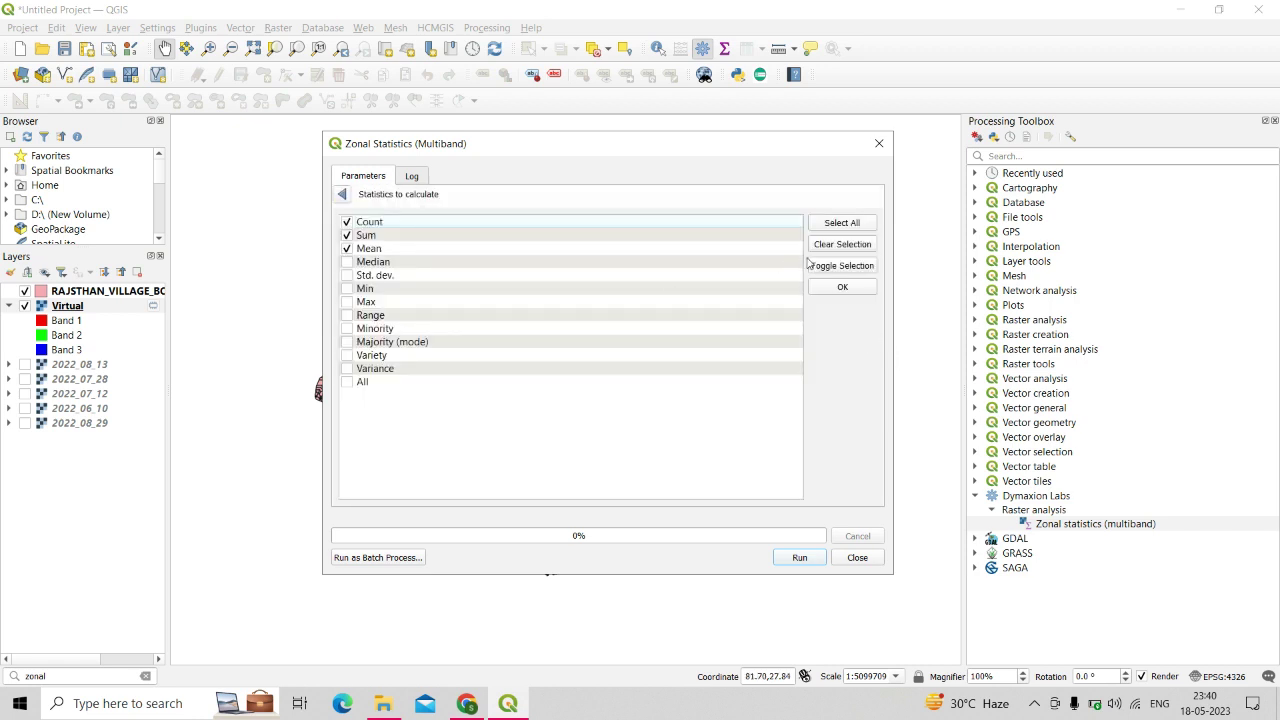
{"action": "left_click", "coordinate": [347, 235]}
{"action": "left_click", "coordinate": [347, 221]}
{"action": "left_click", "coordinate": [843, 288]}
{"action": "left_click", "coordinate": [799, 558]}
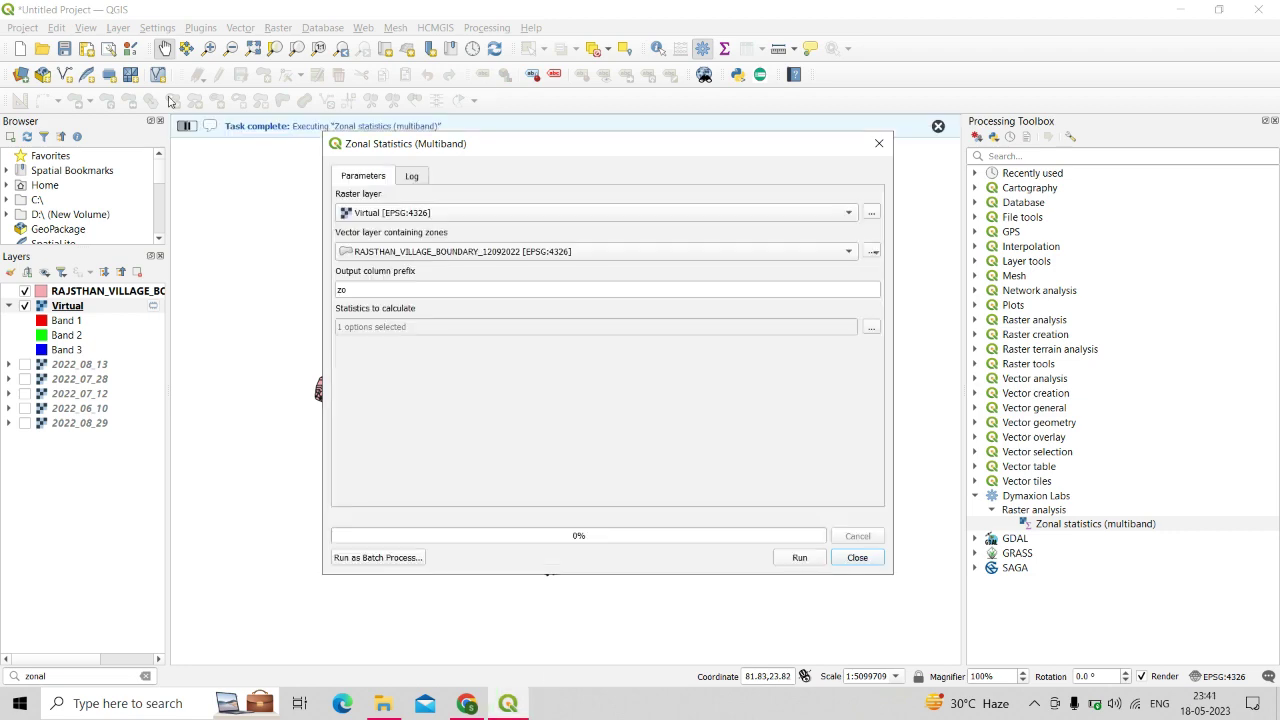
{"action": "left_click", "coordinate": [879, 143]}
{"action": "left_click", "coordinate": [100, 291]}
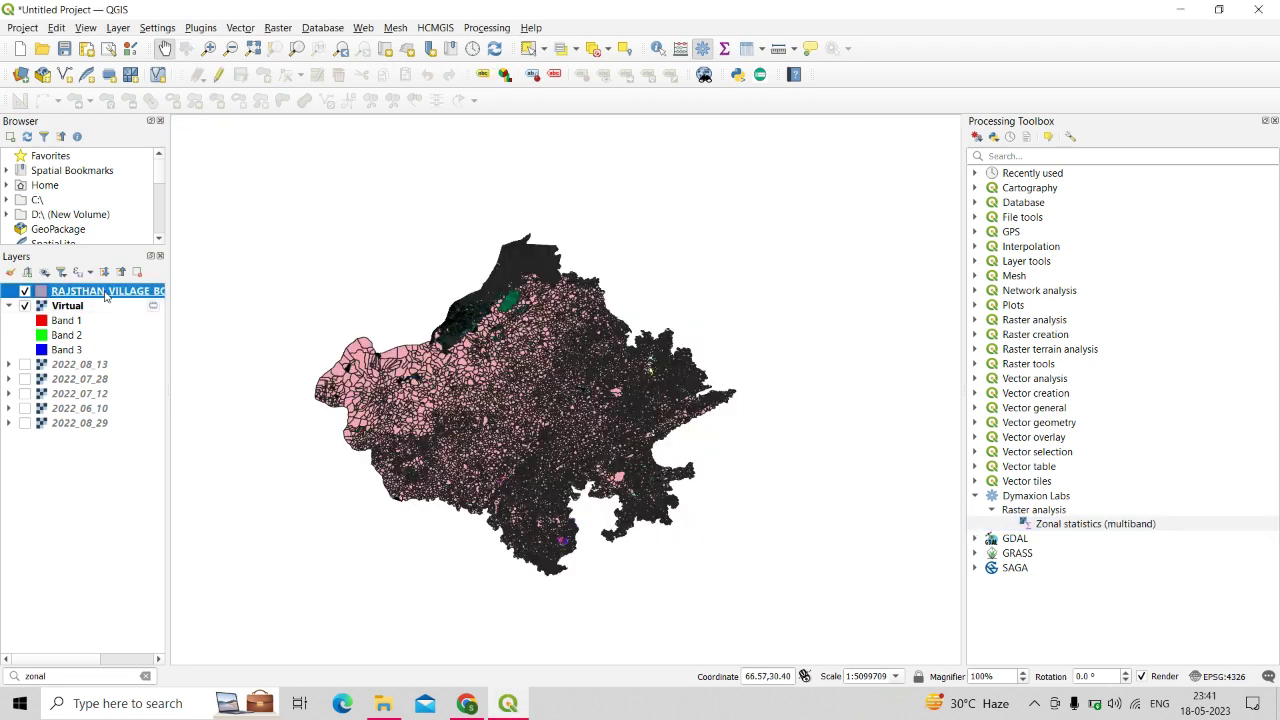
Open the village attribute table, sort by zob1_mean and zob4_mean, select the top three villages, then close the table.
{"action": "right_click", "coordinate": [105, 295]}
{"action": "left_click", "coordinate": [215, 516]}
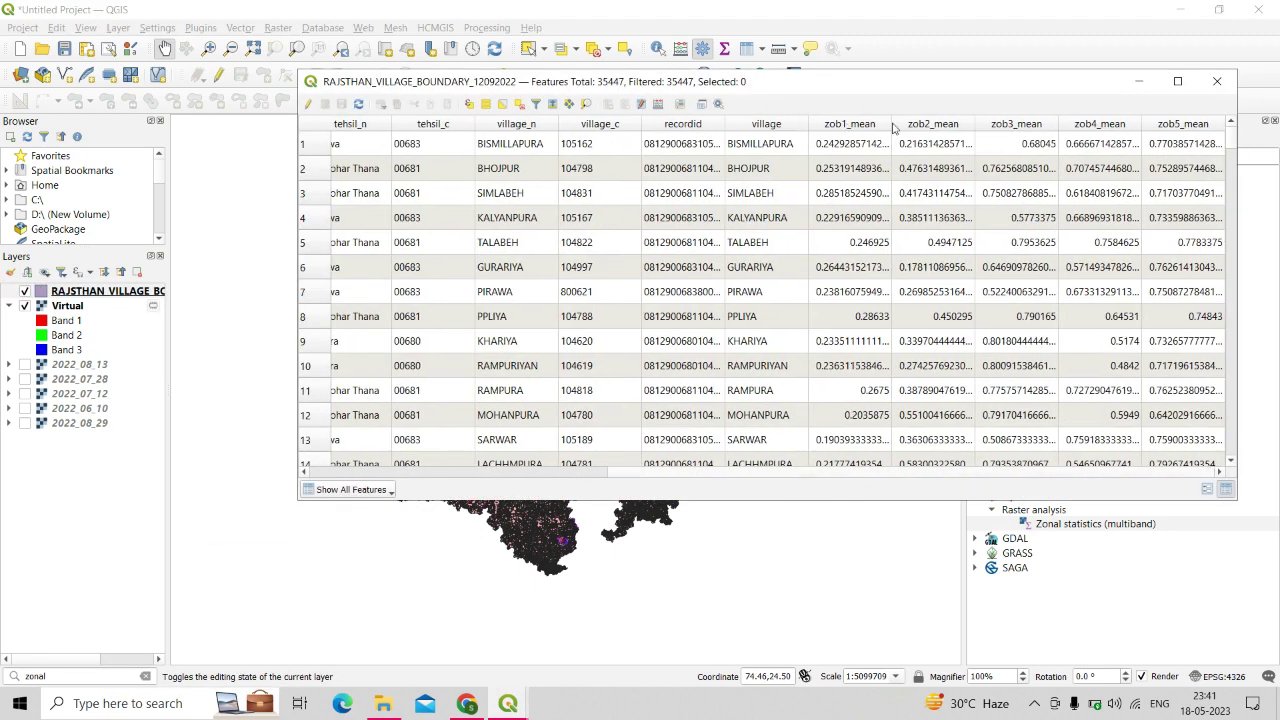
{"action": "left_click", "coordinate": [860, 123]}
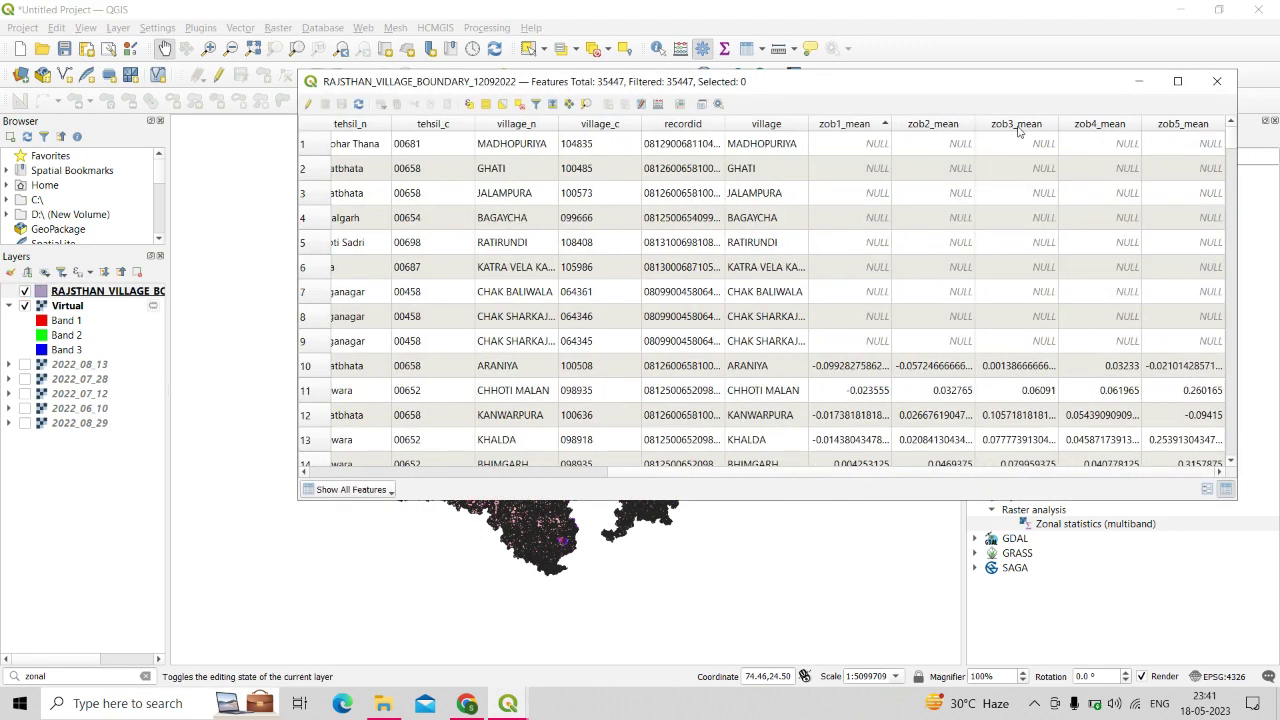
{"action": "left_click", "coordinate": [1108, 128]}
{"action": "left_click", "coordinate": [858, 145]}
{"action": "key", "text": "shift+Down"}
{"action": "key", "text": "shift+Down"}
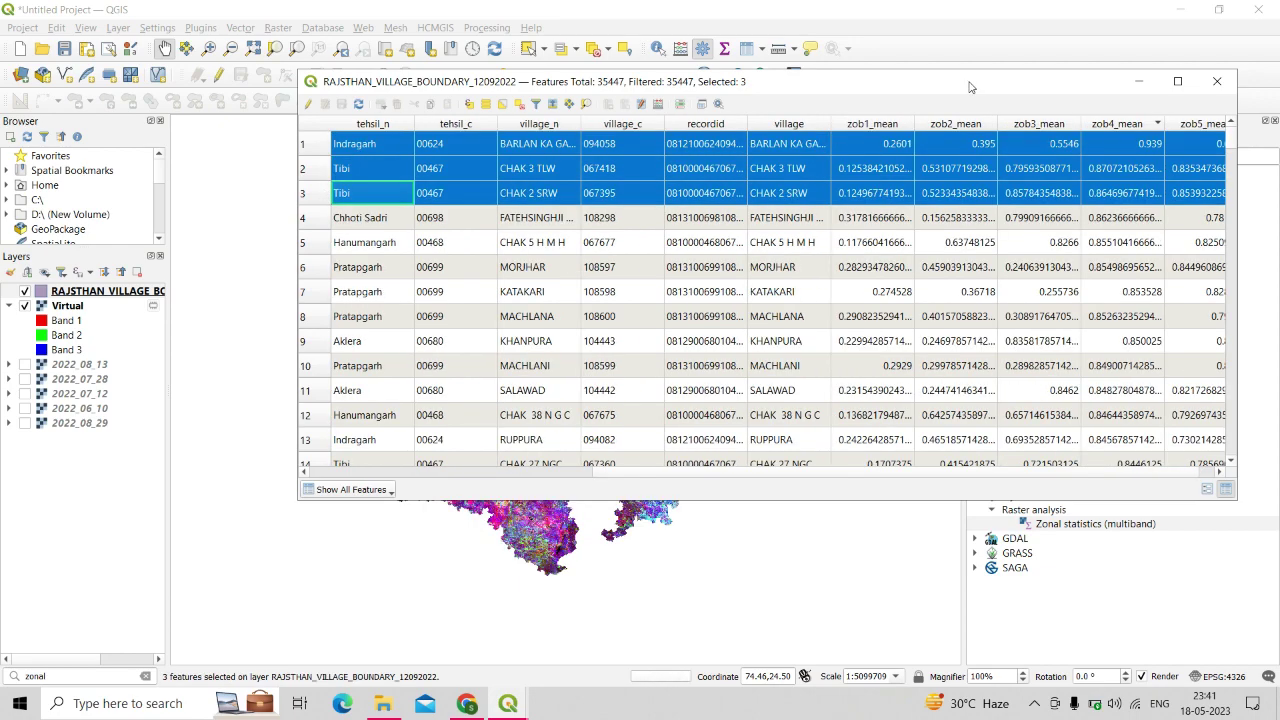
{"action": "left_click_drag", "start_coordinate": [969, 81], "coordinate": [817, 160]}
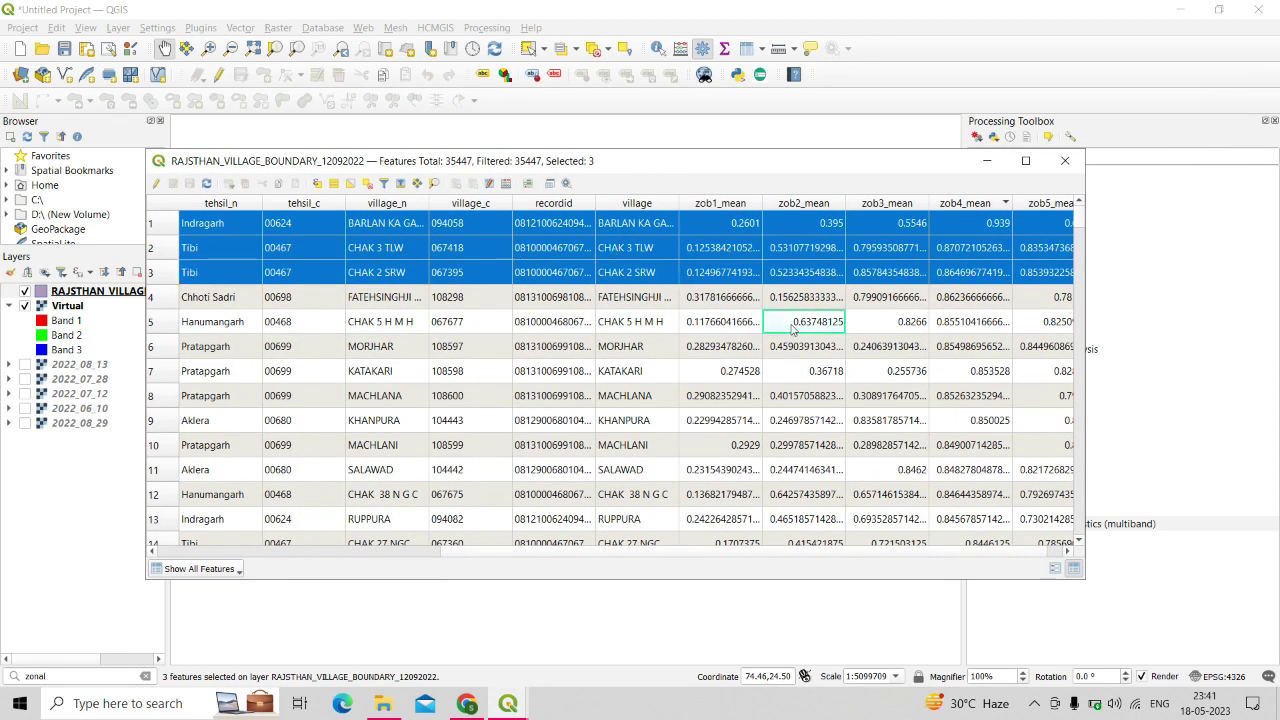
{"action": "key", "text": "Escape"}
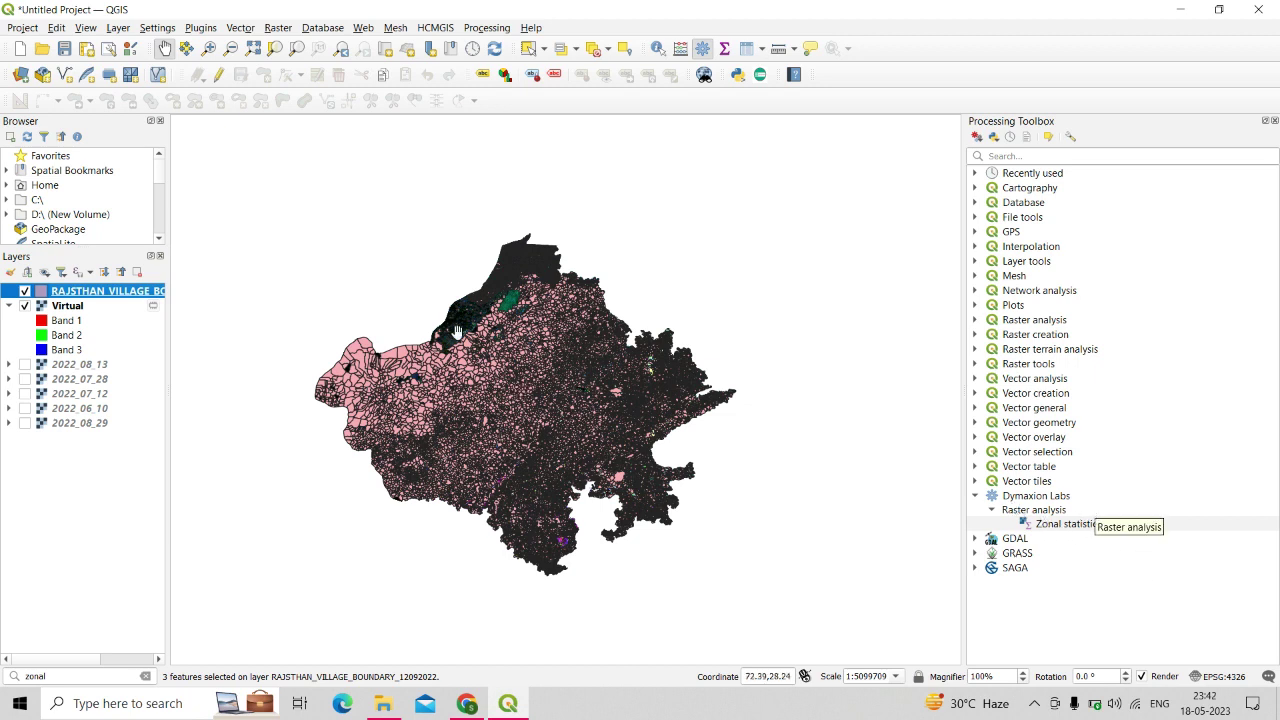
{"action": "left_click_drag", "start_coordinate": [546, 398], "coordinate": [595, 385]}
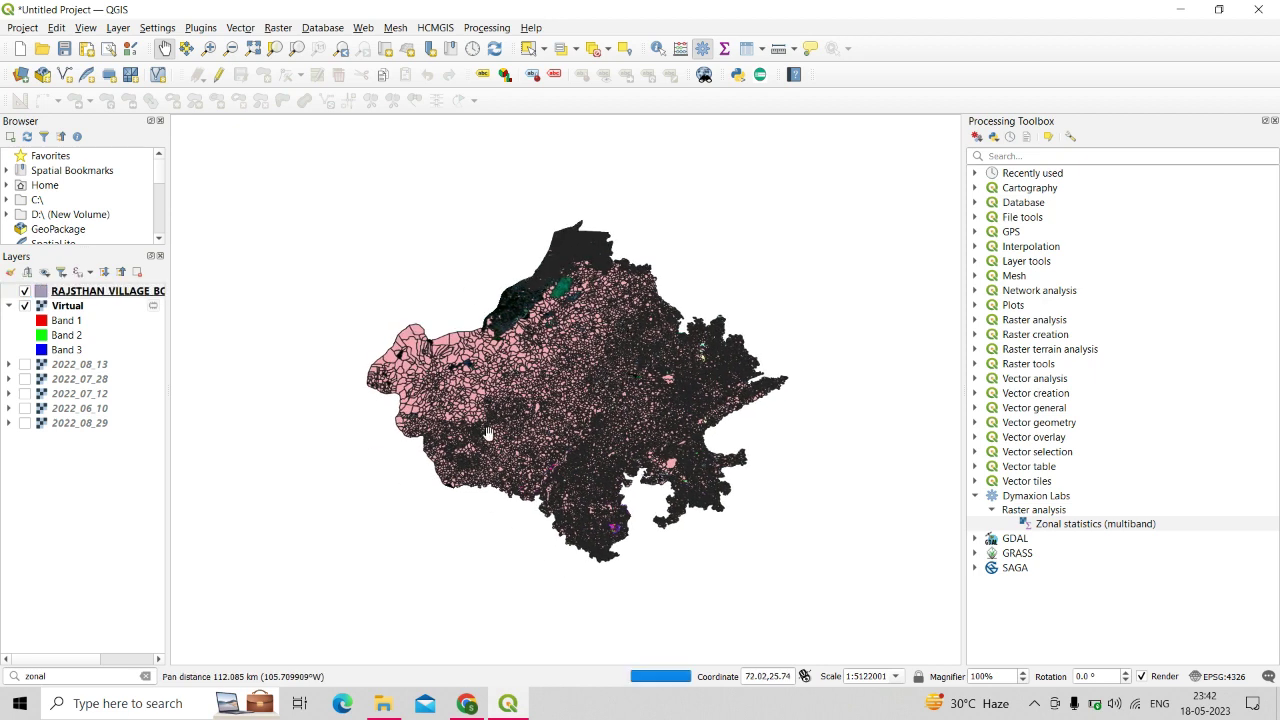